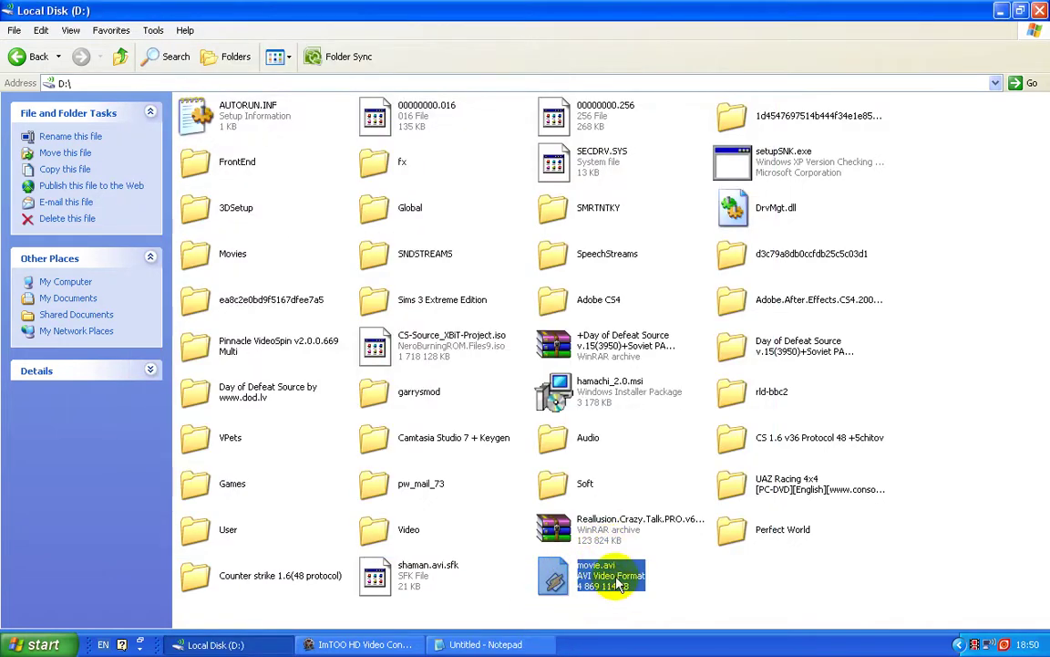
- Switch to the untitled Notepad note and replace its text with "This movie weghts 4gb! (1minute)"
key(alt+Tab)
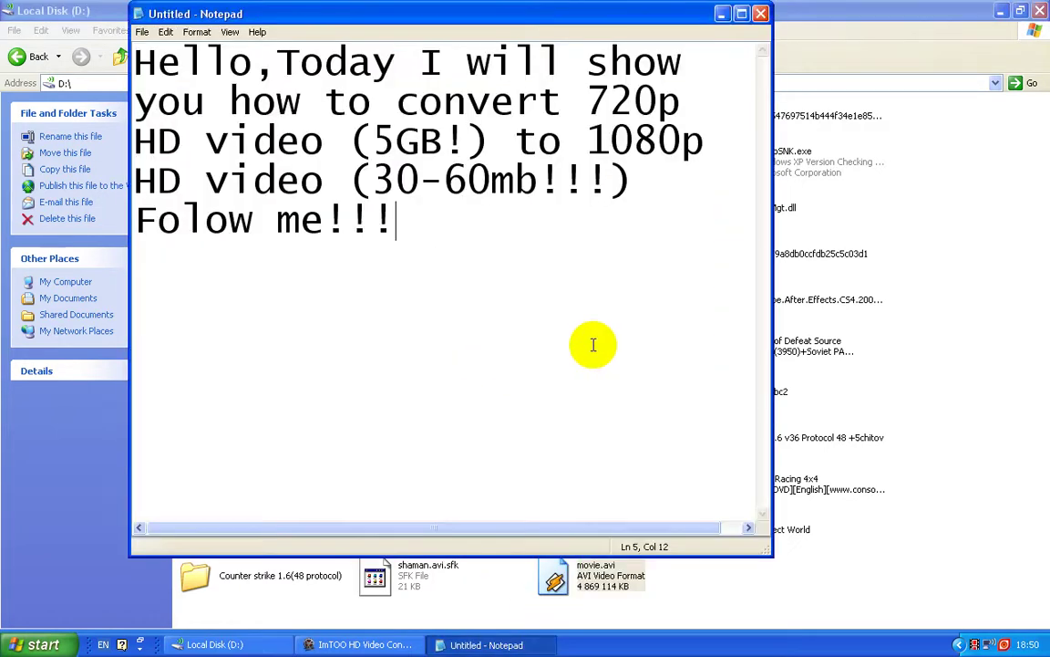
drag(592, 347, 114, 71)
key(Delete)
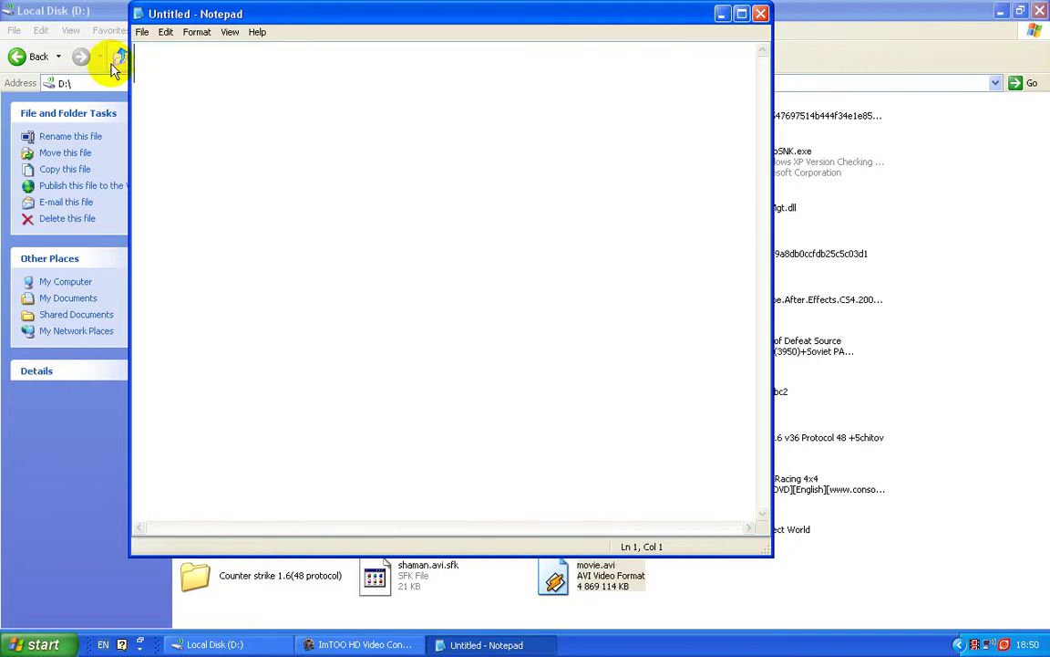
text(This movie)
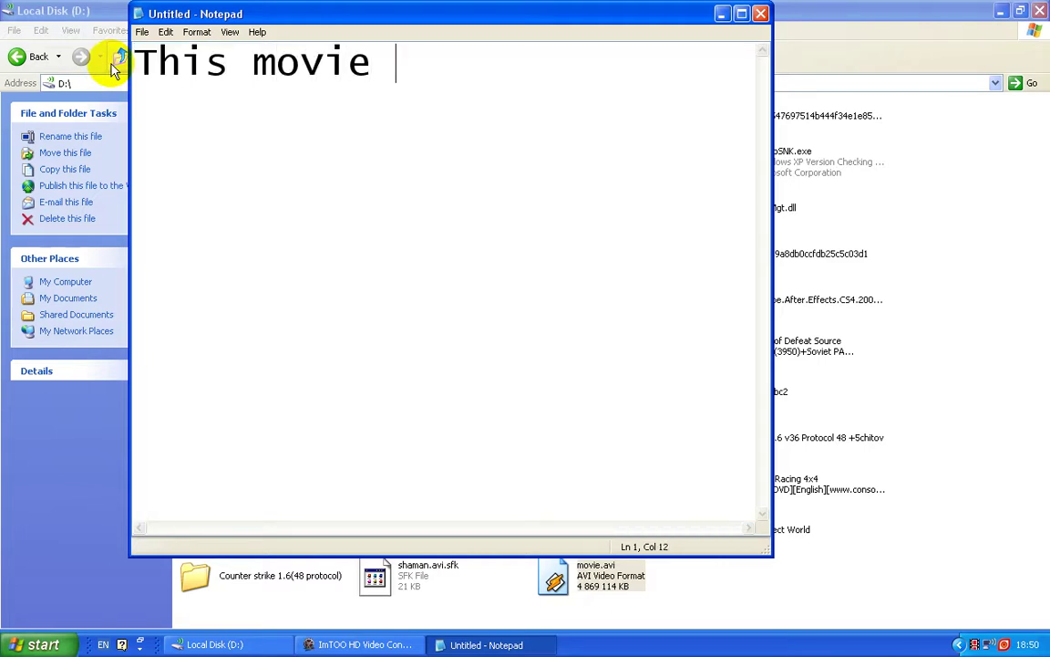
text( weghts 4g)
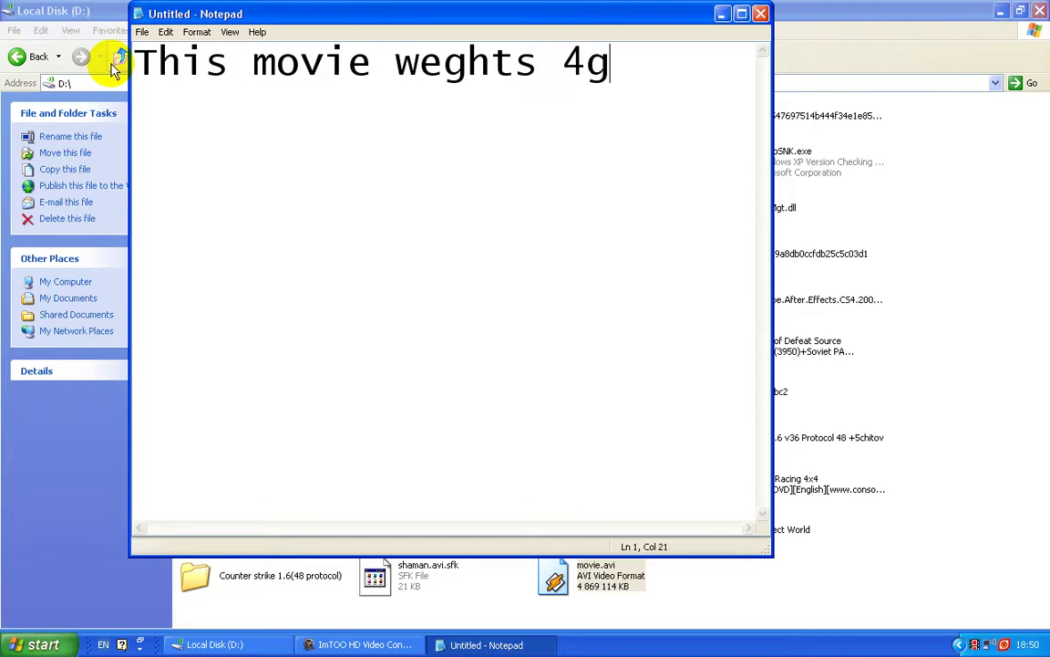
text(b!)
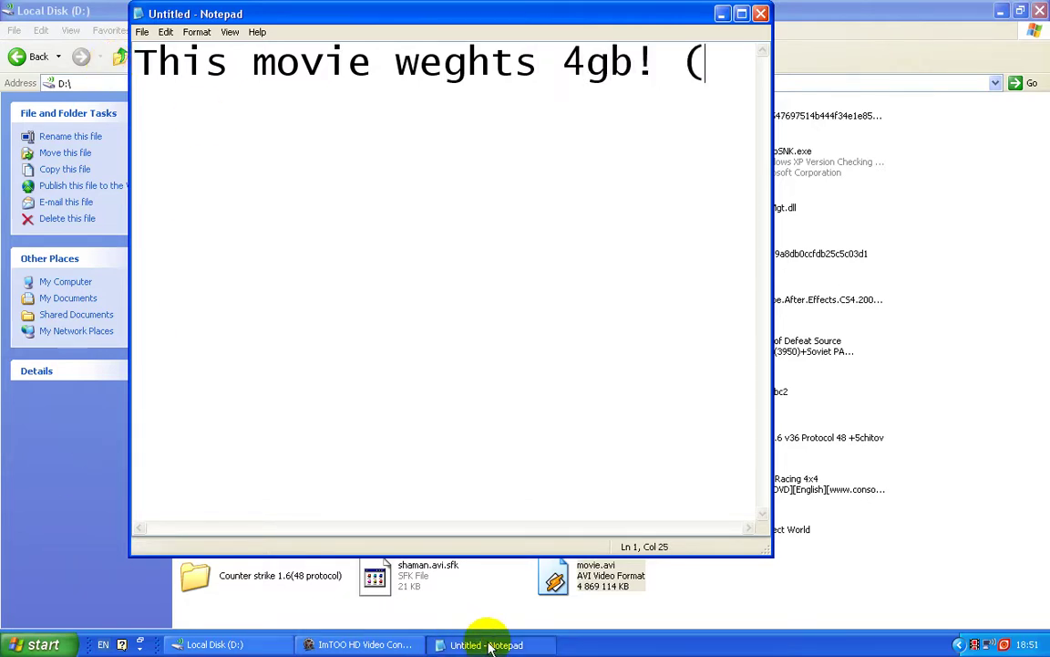
text( (1munte)
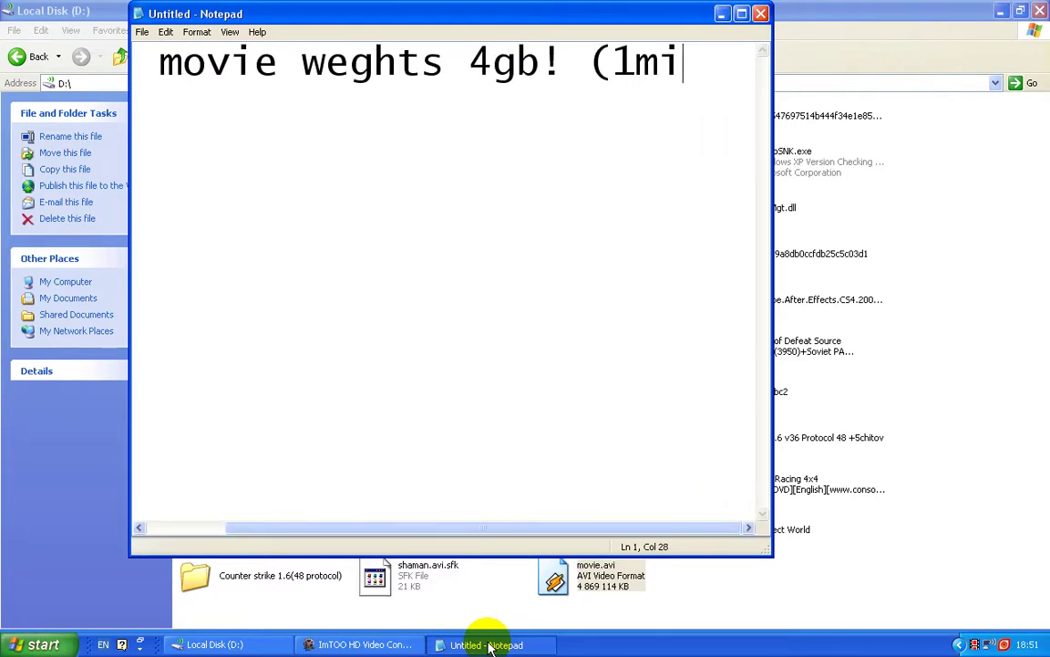
text(ute))
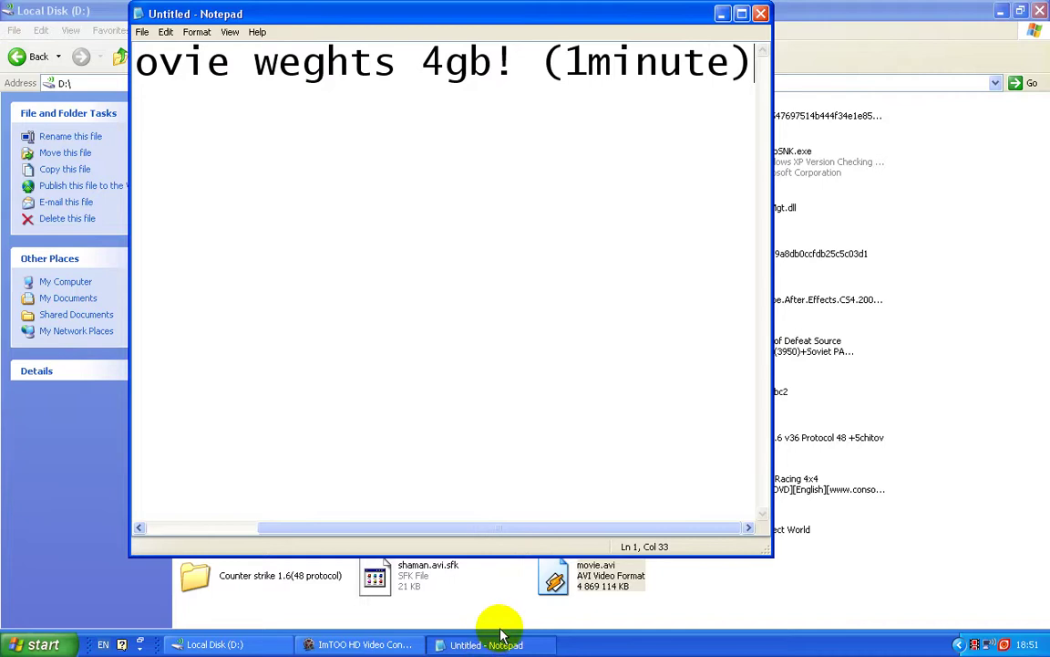
- Return to the D: drive window and point out the movie.avi file with its size
click(491, 645)
click(580, 591)
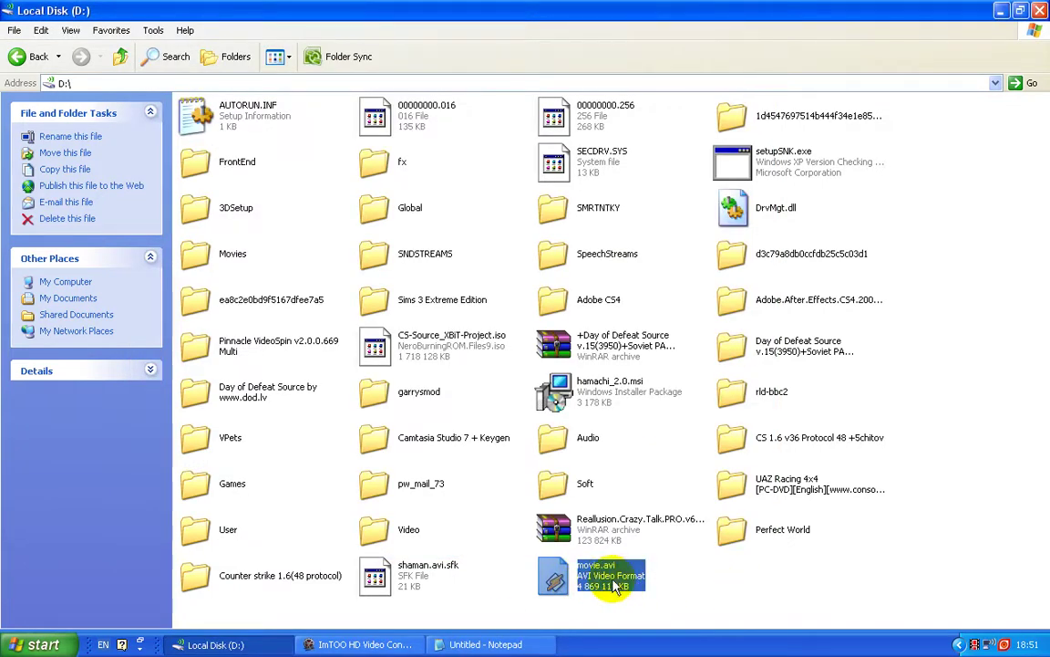
click(586, 615)
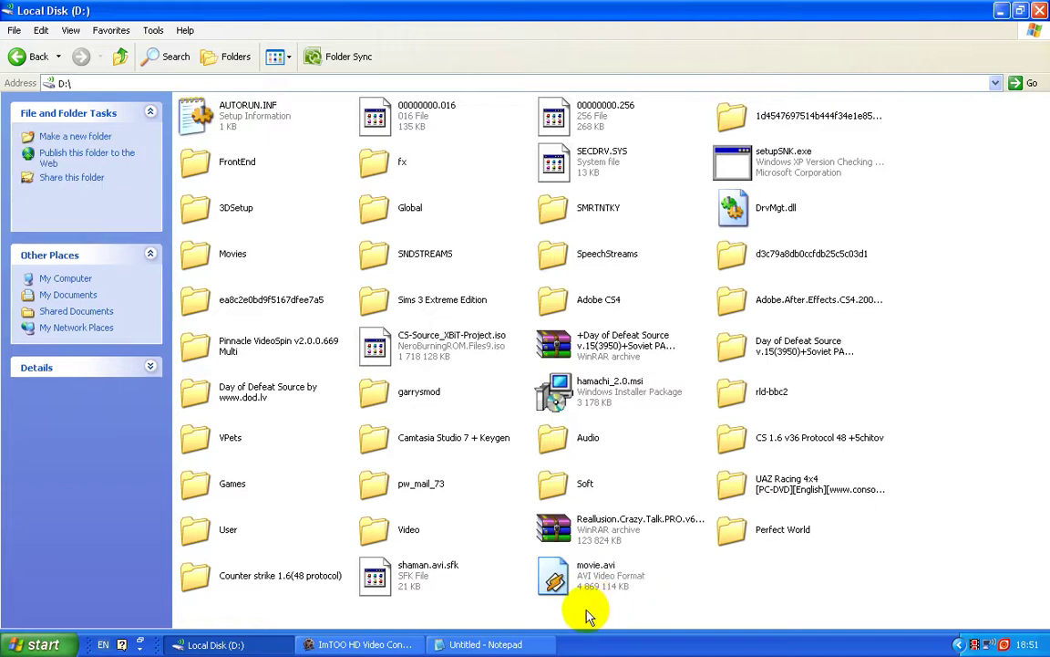
- Switch back to the Notepad note and replace its text with "Open ImTOO HD video converter!"
click(511, 645)
key(ctrl+a)
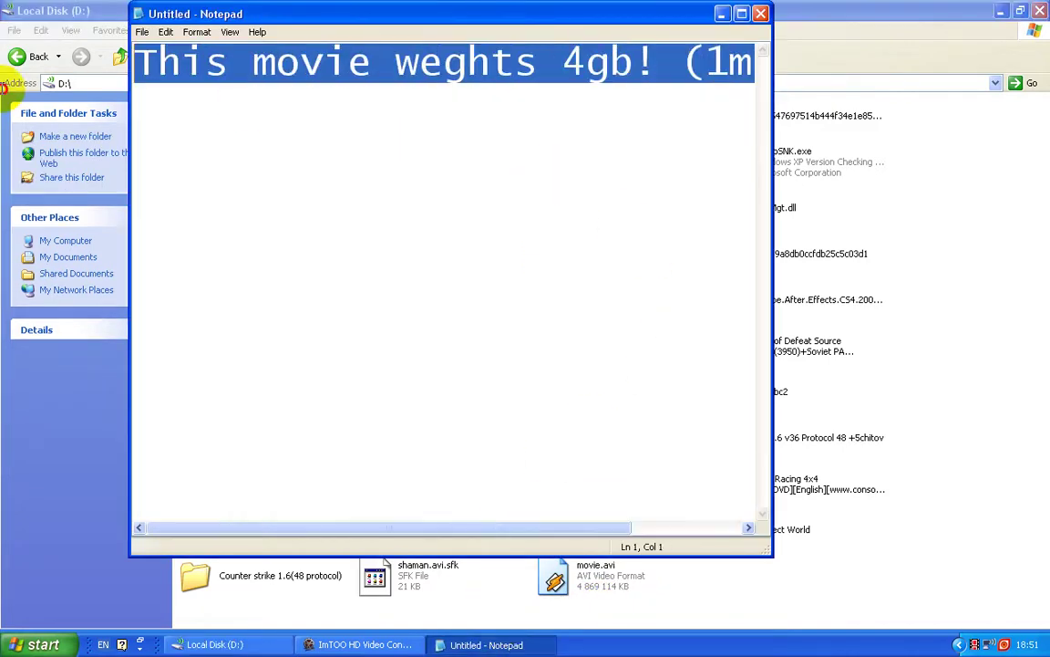
key(BackSpace)
click(418, 66)
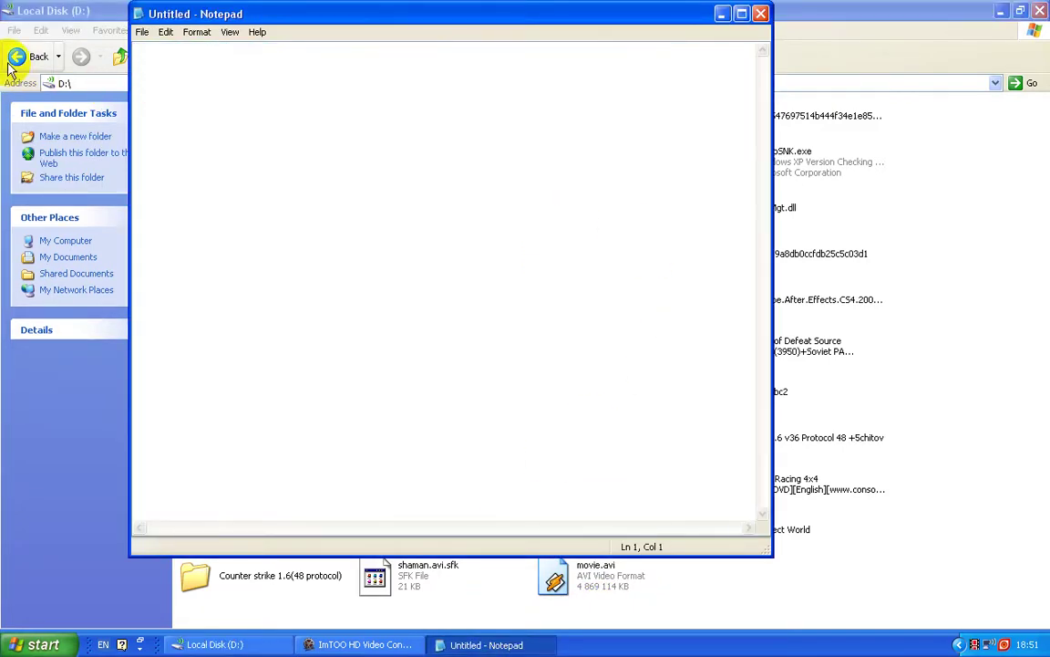
text(Open ImTOO GD)
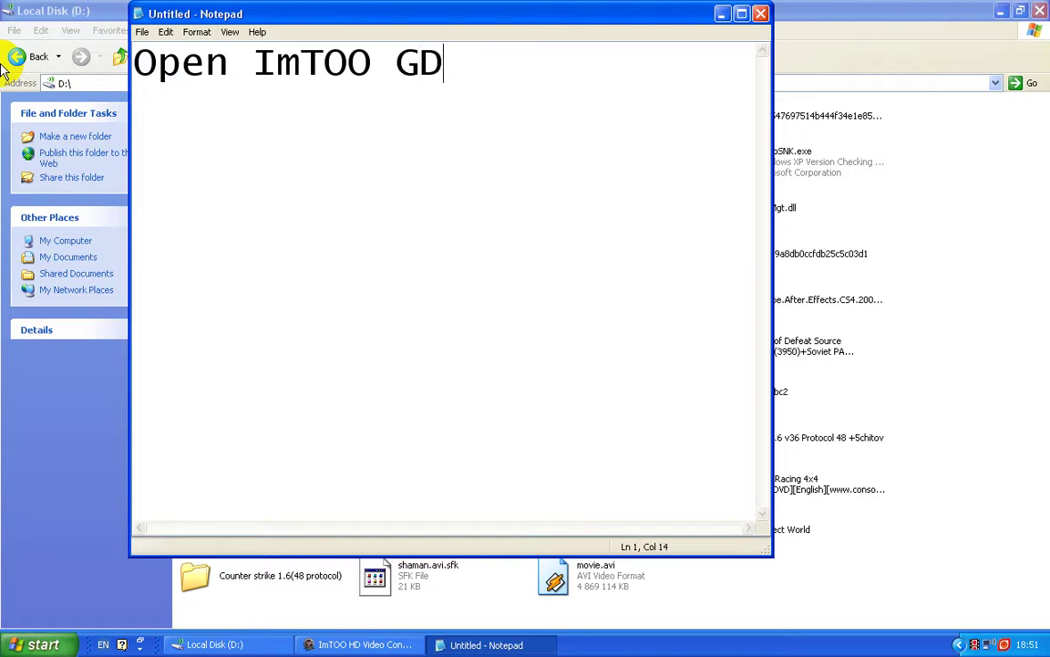
key(BackSpace)
key(BackSpace)
text(HD v)
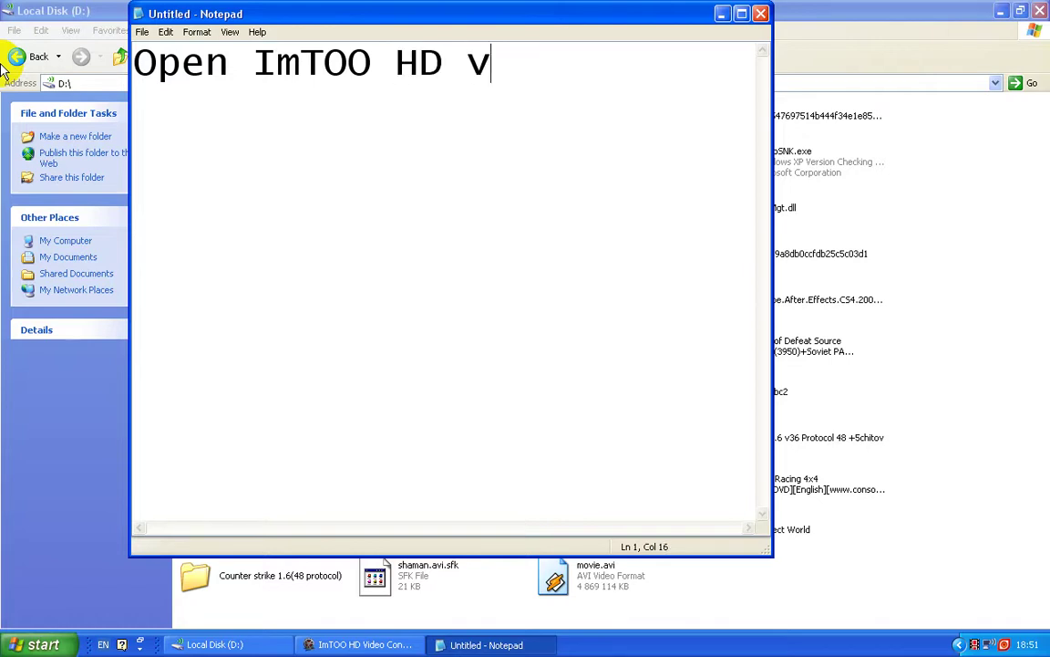
text(ideo converter!)
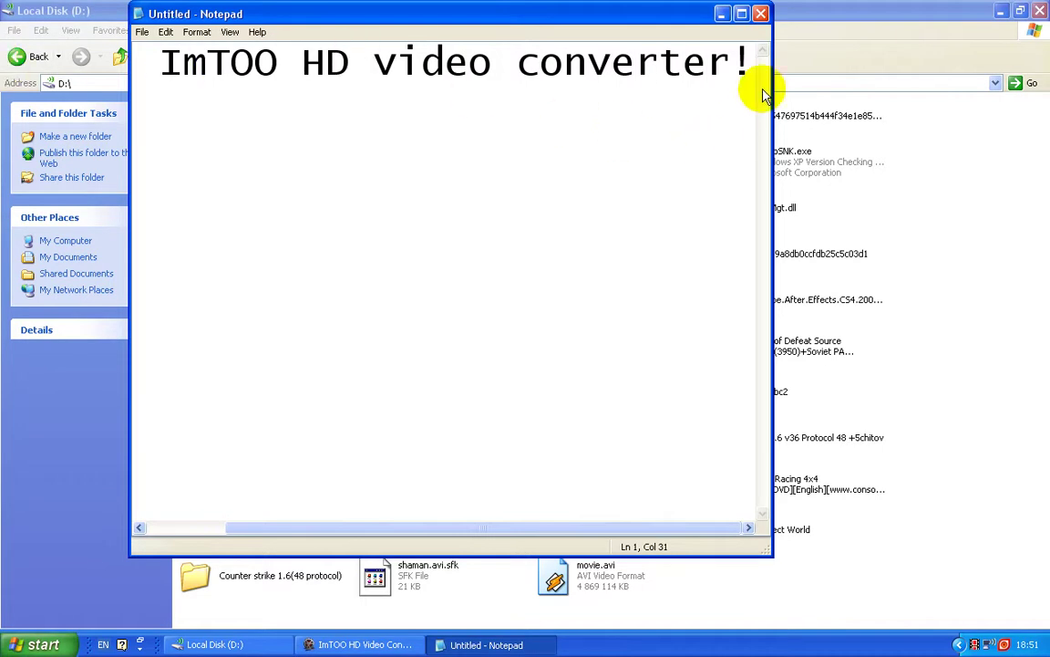
- Clear the Notepad note and switch to the ImTOO HD Video Converter window
drag(746, 80, 3, 111)
key(Delete)
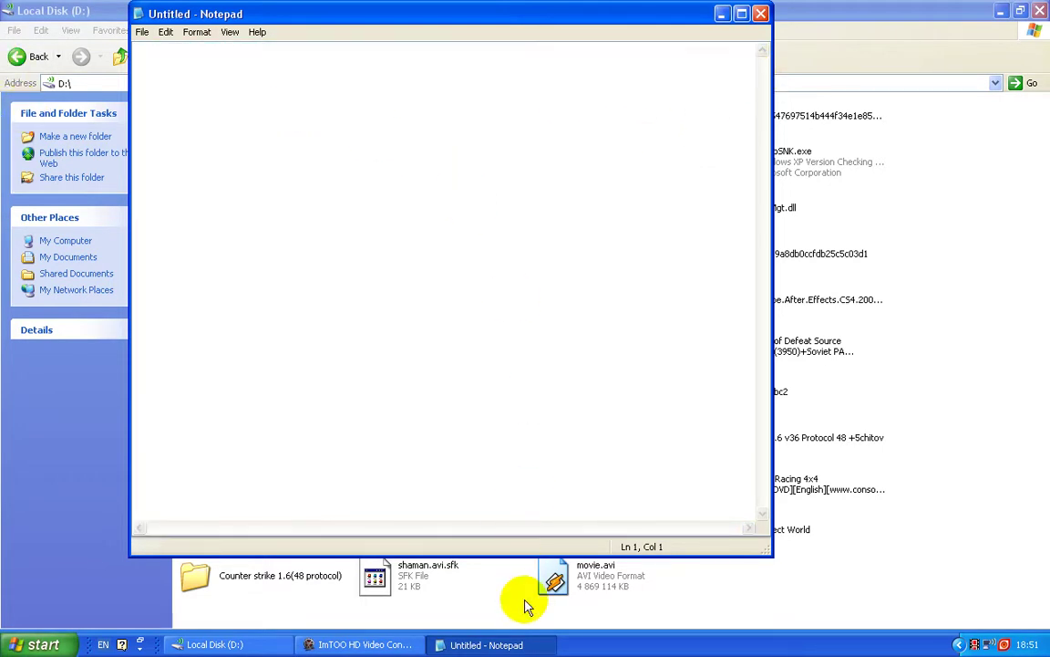
click(308, 617)
click(258, 644)
click(360, 644)
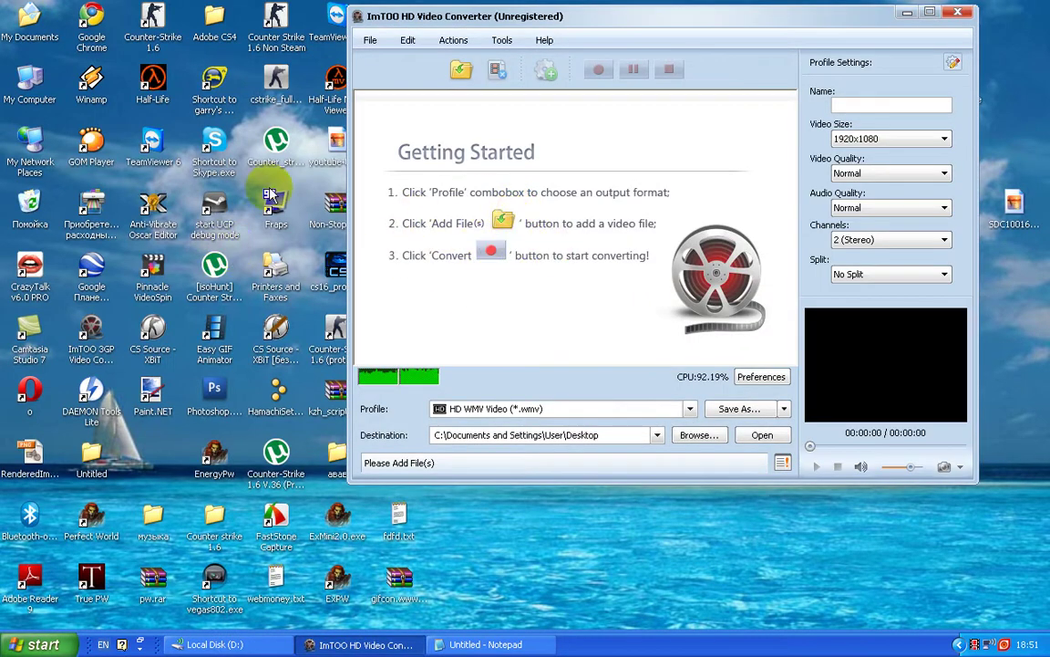
- Move the converter window aside to show its desktop shortcut, and maximize the window
drag(413, 15, 610, 36)
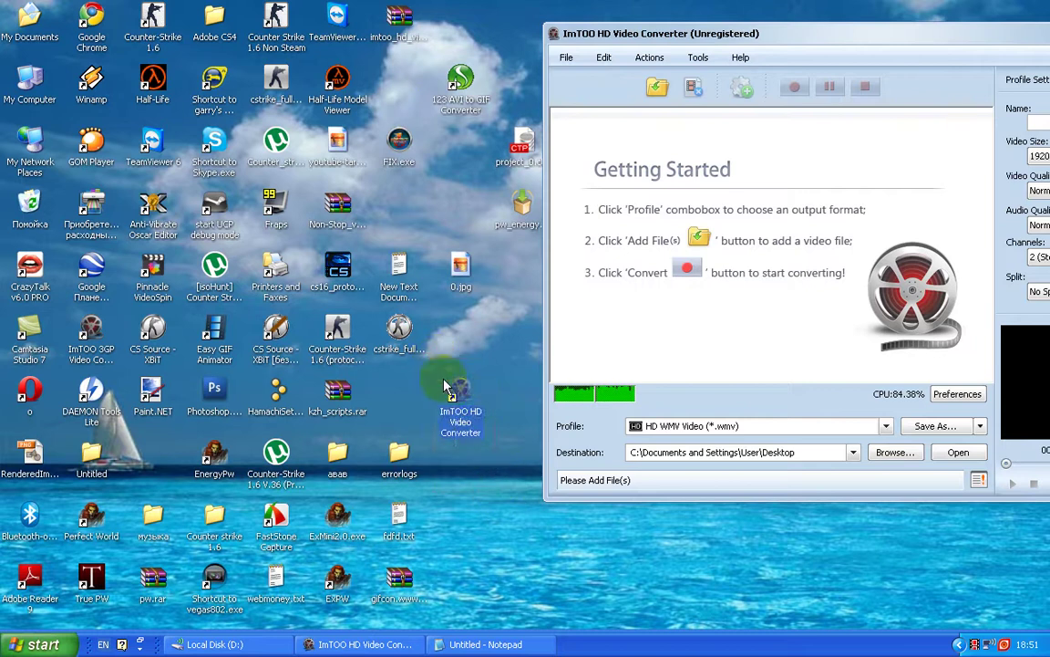
drag(477, 524, 436, 365)
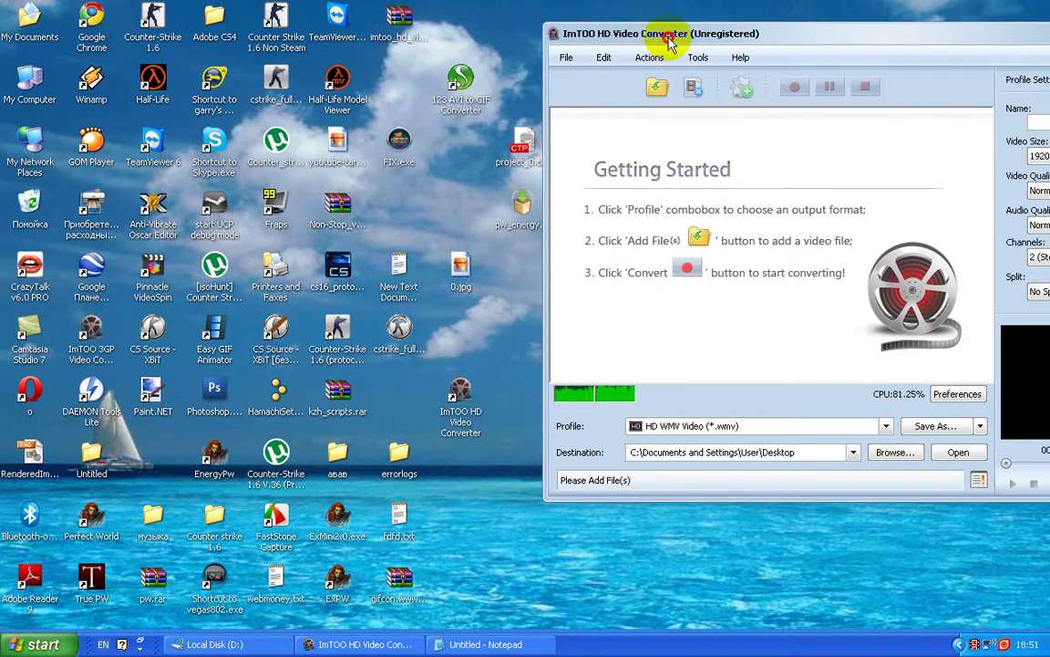
drag(621, 19, 244, 21)
click(749, 32)
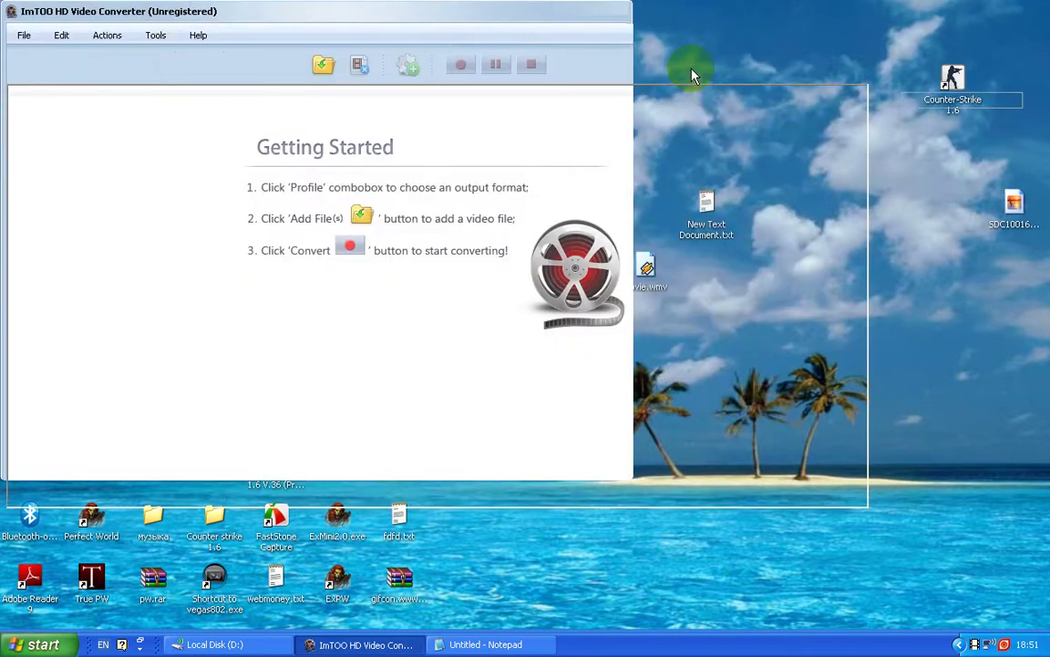
- Write "now folow me!" in the Notepad note, and clear the text again
click(480, 643)
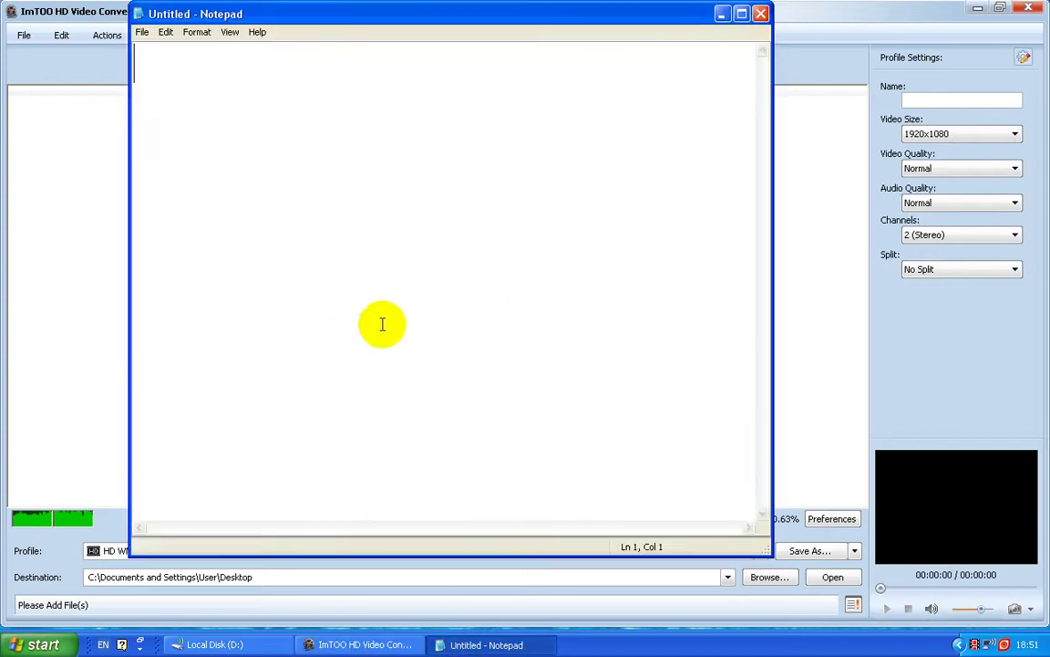
text(now)
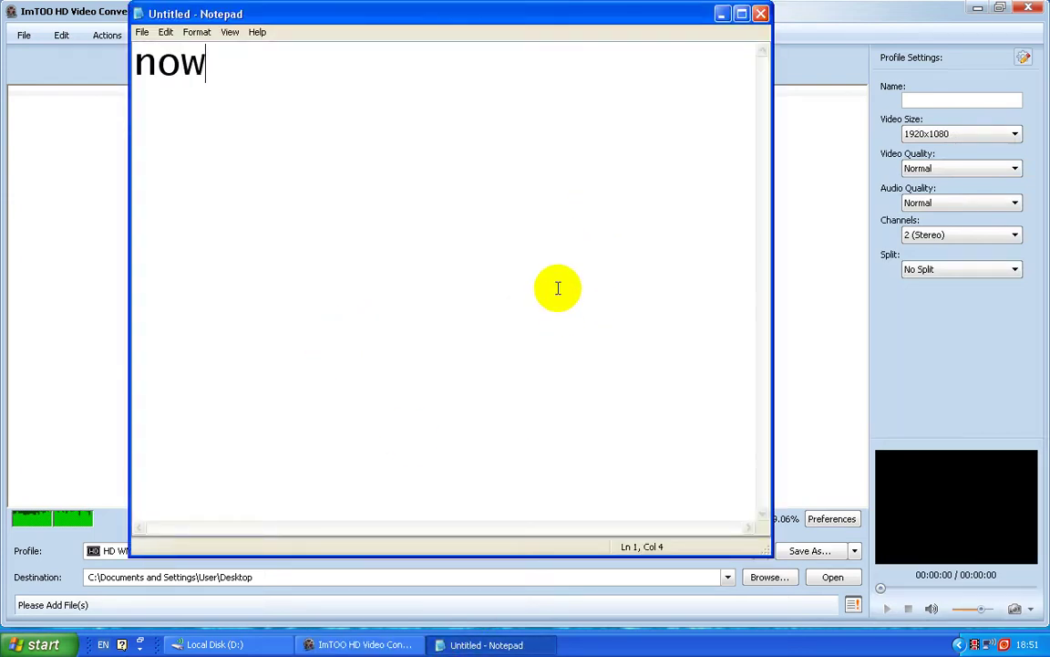
text( folow me!)
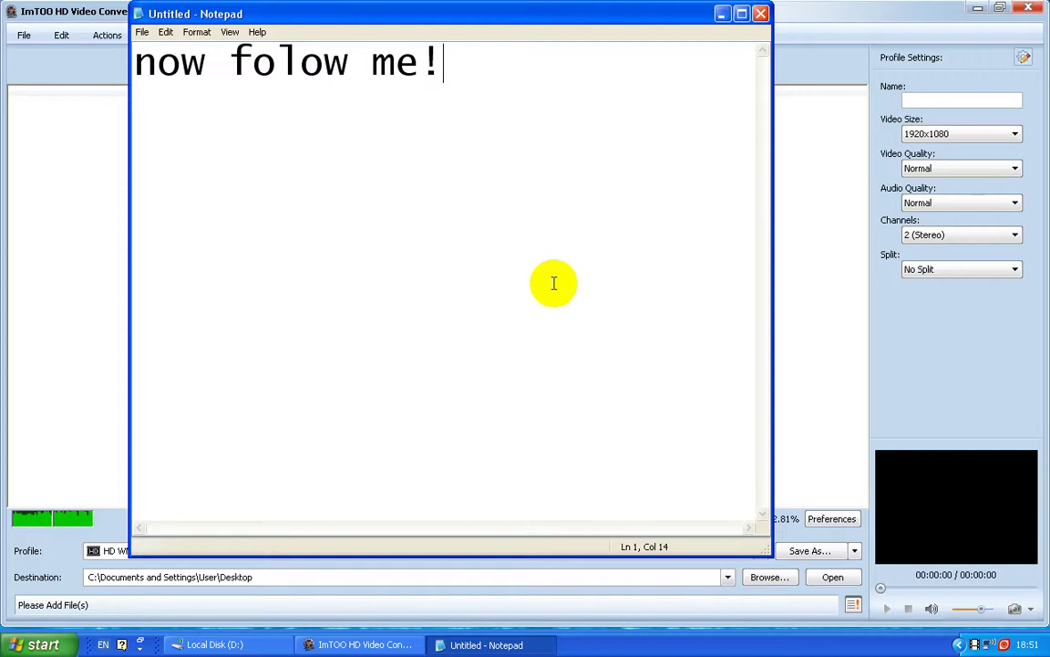
drag(436, 187, 78, 199)
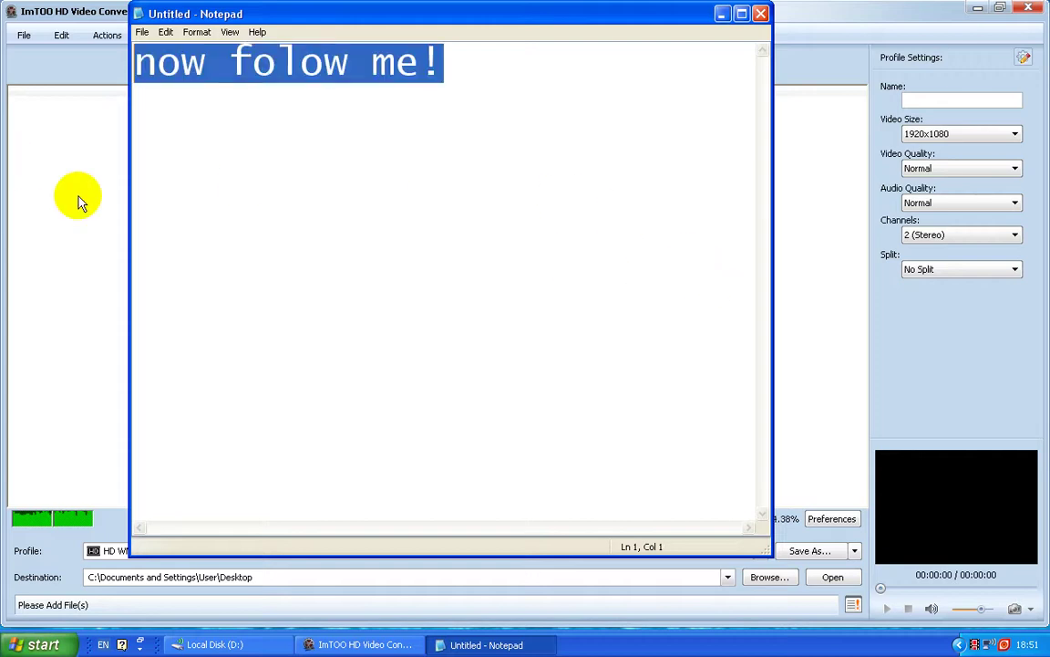
key(BackSpace)
- Add movie.avi from the D: drive to the file list of ImTOO HD Video Converter
click(292, 609)
click(210, 644)
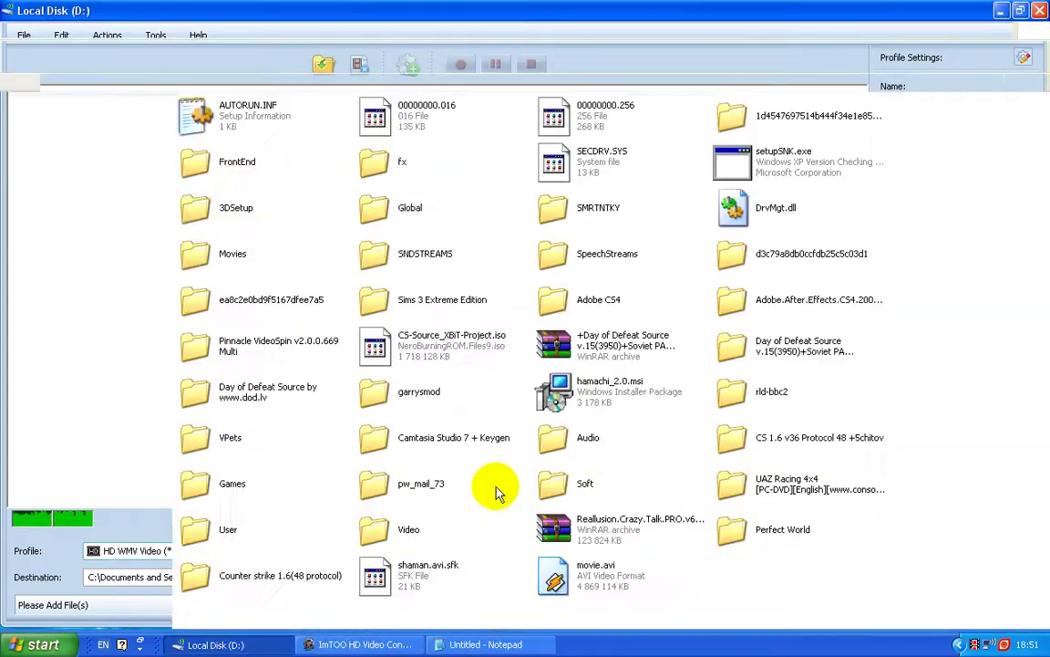
click(601, 584)
drag(602, 584, 169, 232)
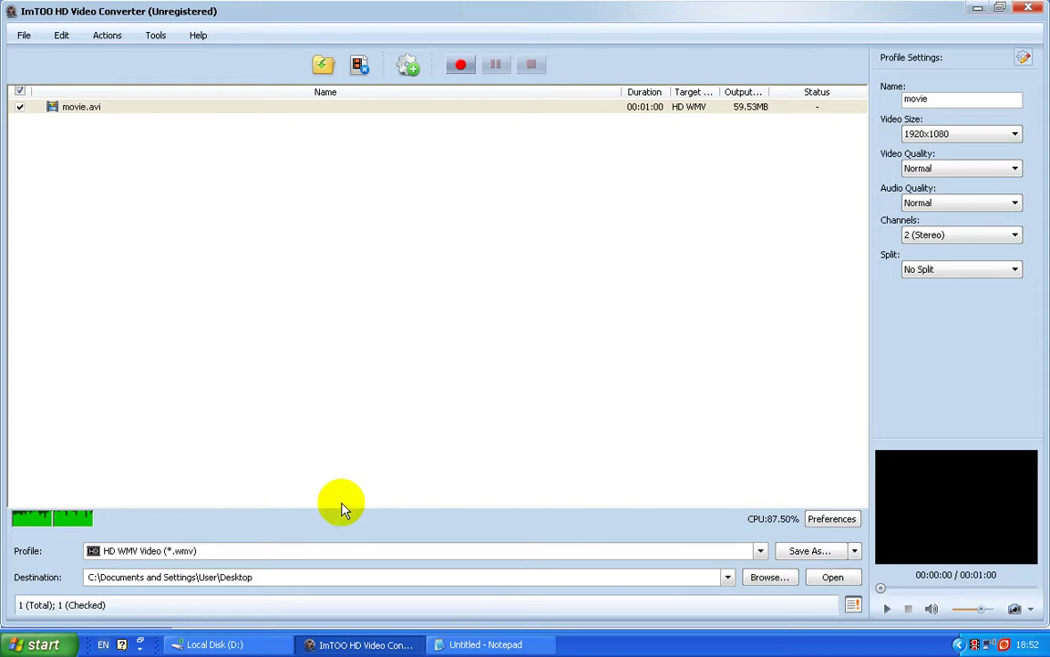
- Review the output profile and the available destination folders for the conversion
click(374, 556)
click(374, 563)
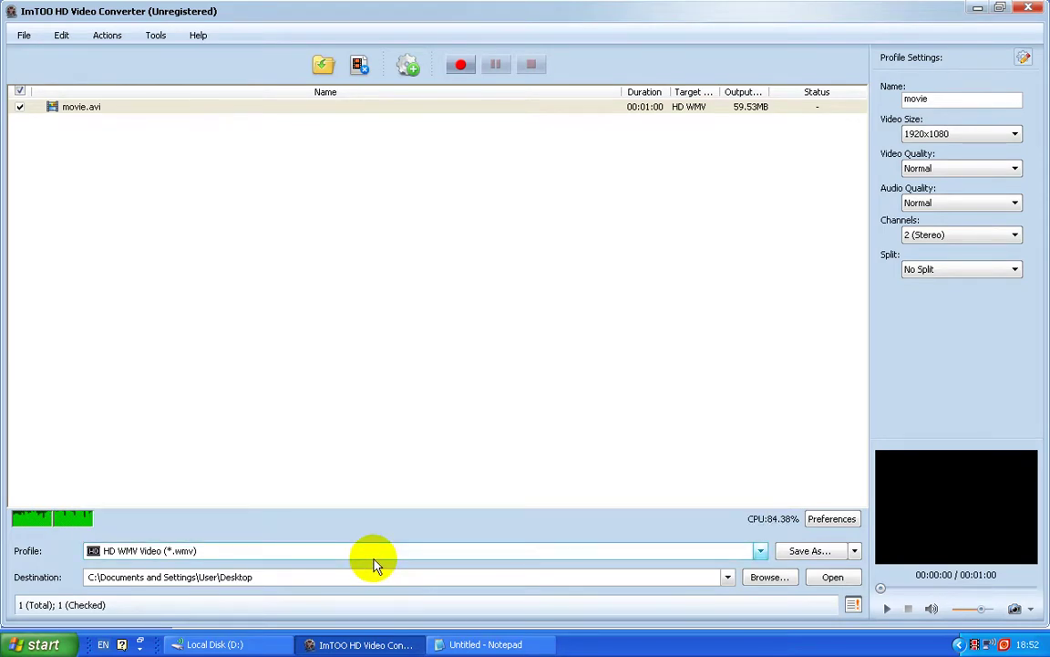
click(359, 512)
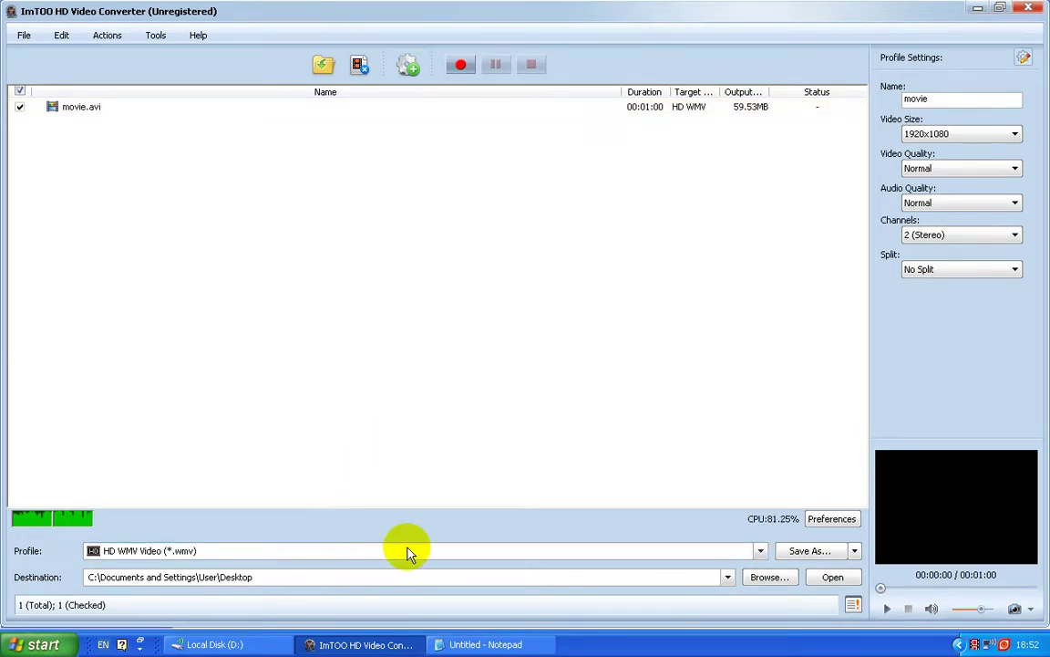
click(728, 576)
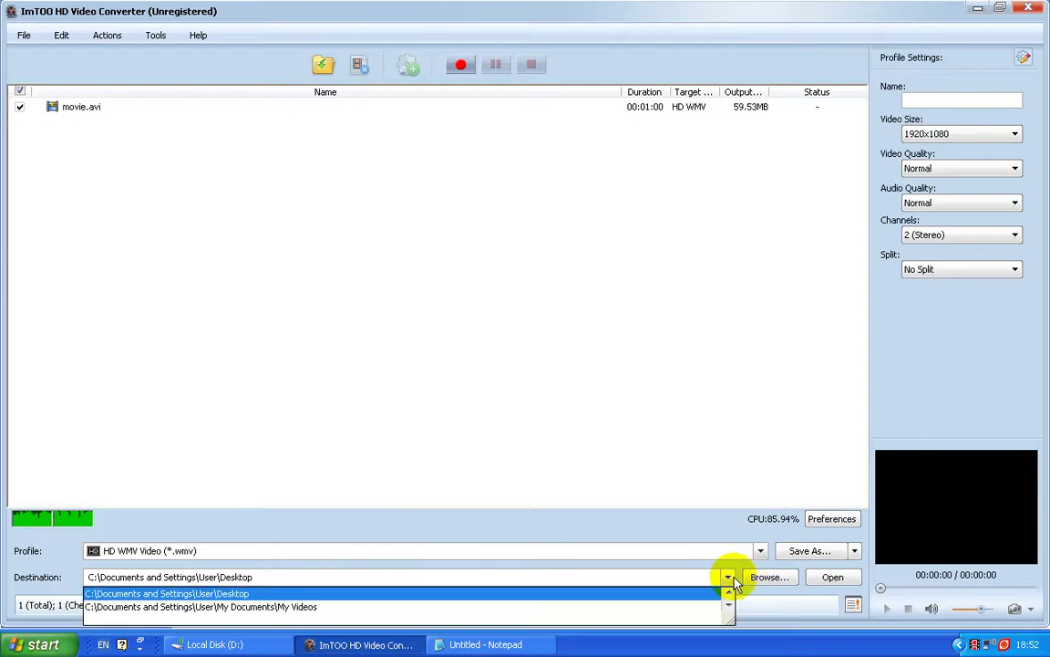
click(584, 476)
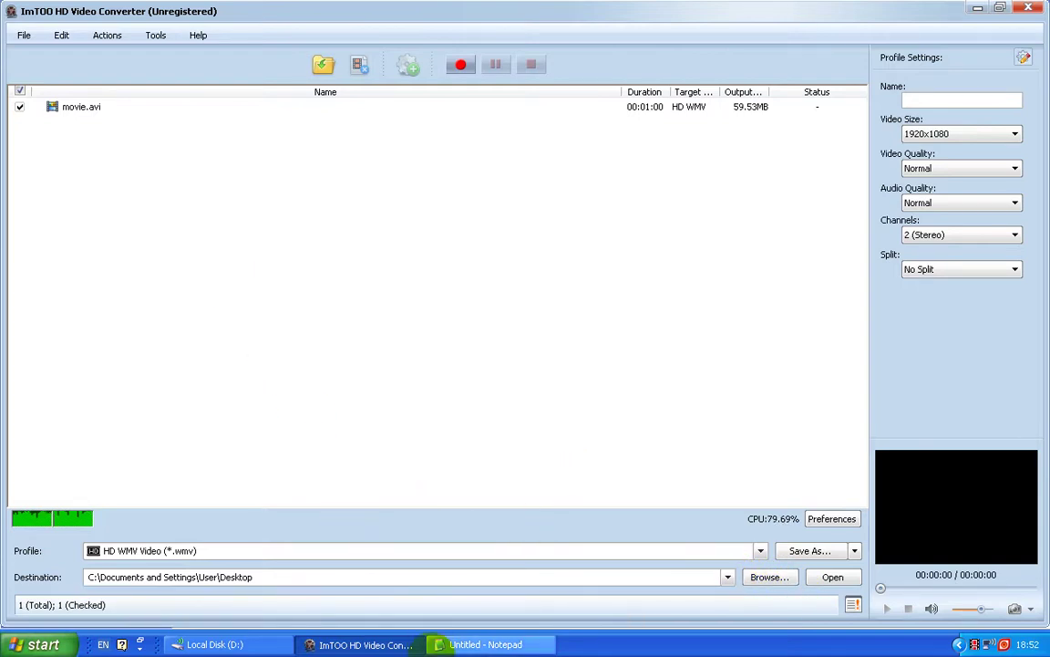
- Switch to Notepad and write "See?Output is 50 mb!You can choose another HD!" in the empty note
click(439, 643)
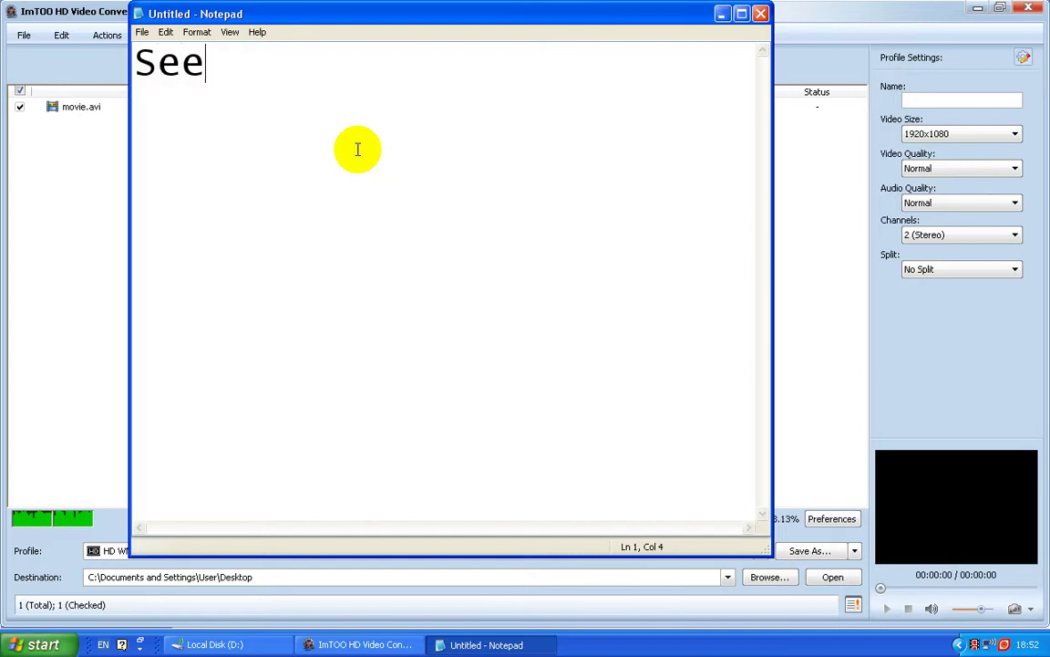
text(ut)
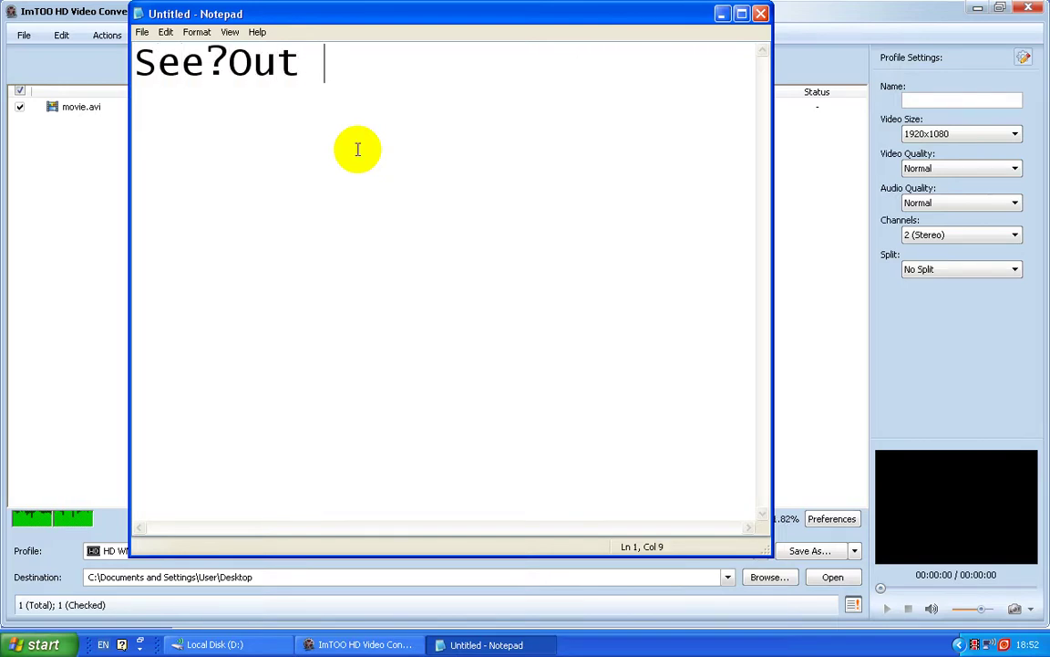
text(o)
key(BackSpace)
text(put)
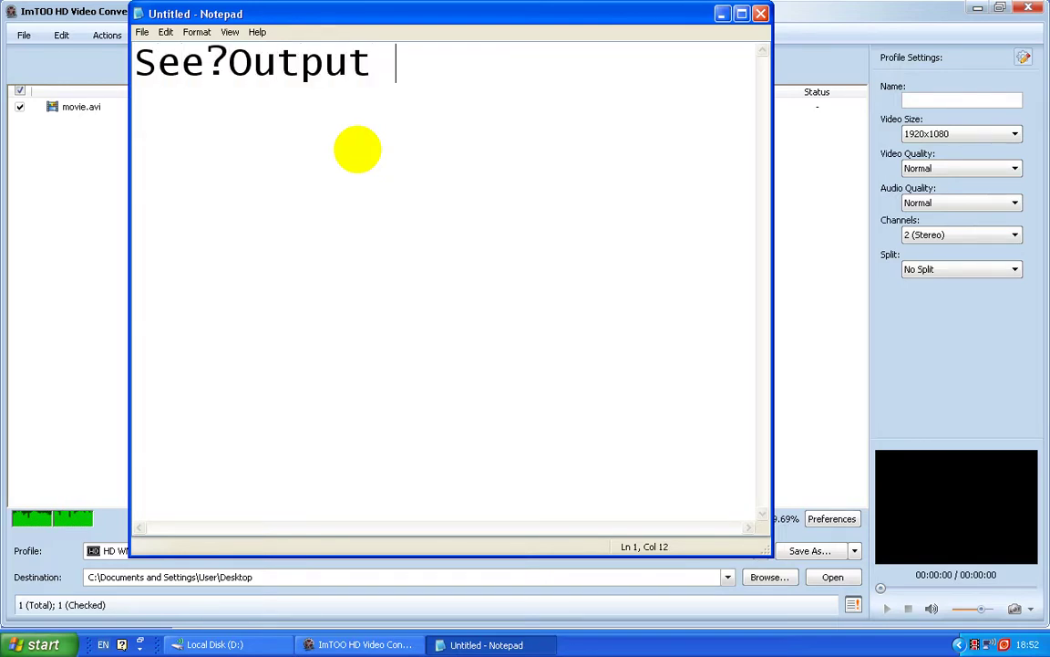
text( is 50 )
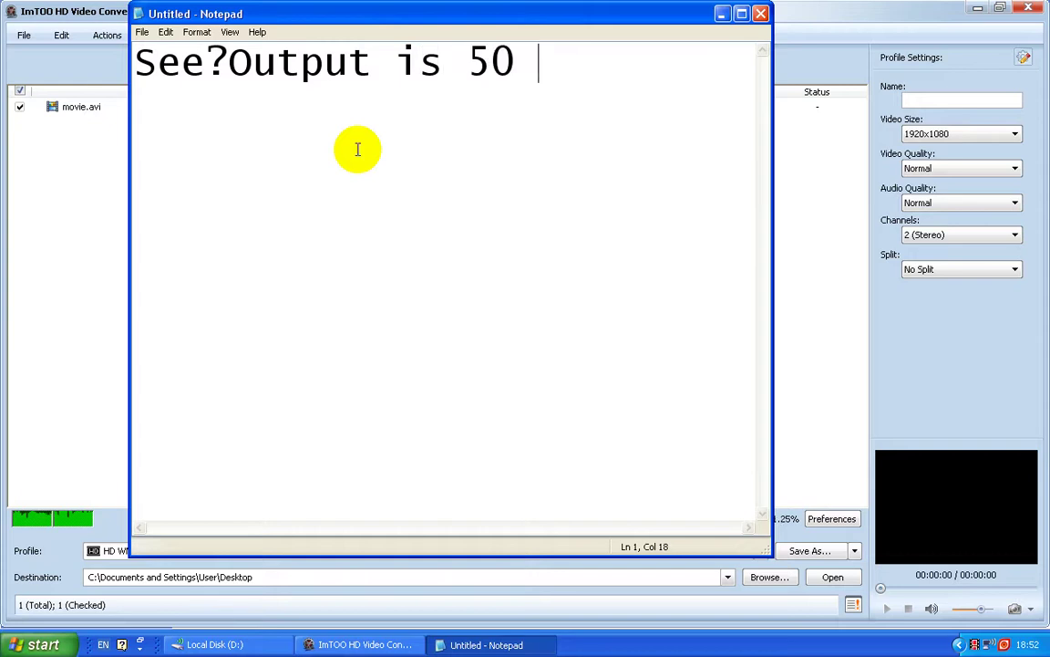
text(m,)
key(BackSpace)
text(b)
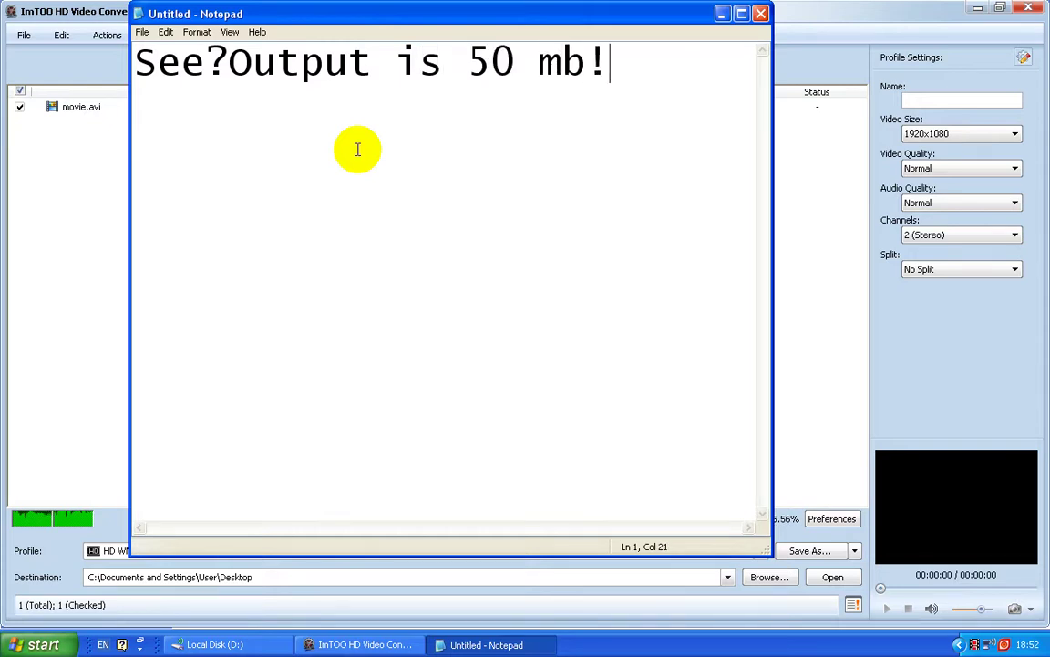
text(!You can cho)
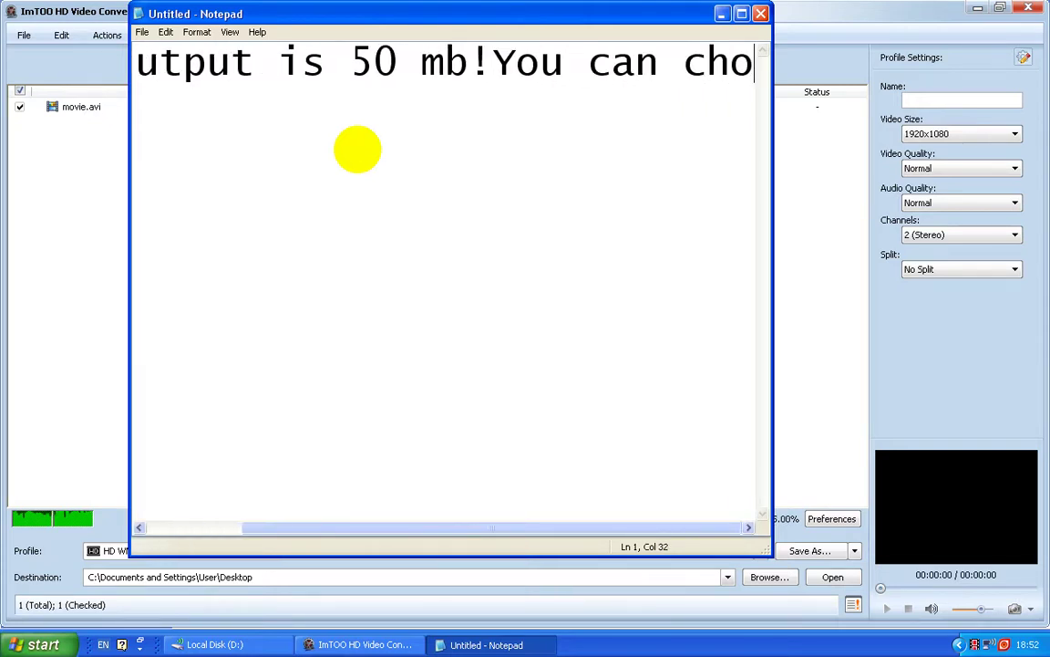
text(ose a)
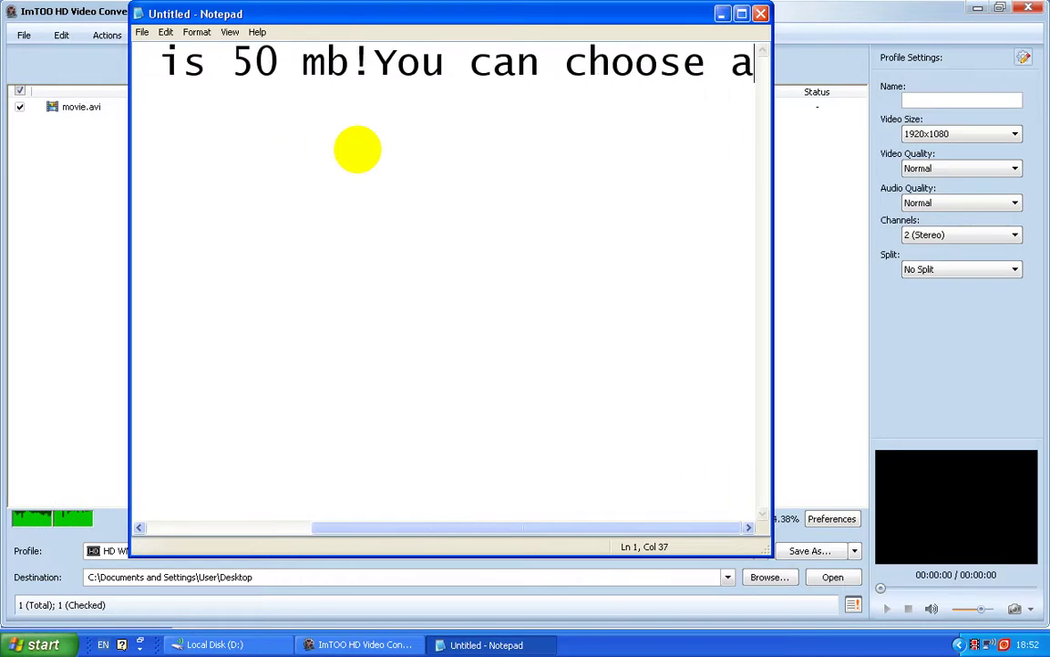
text(nother )
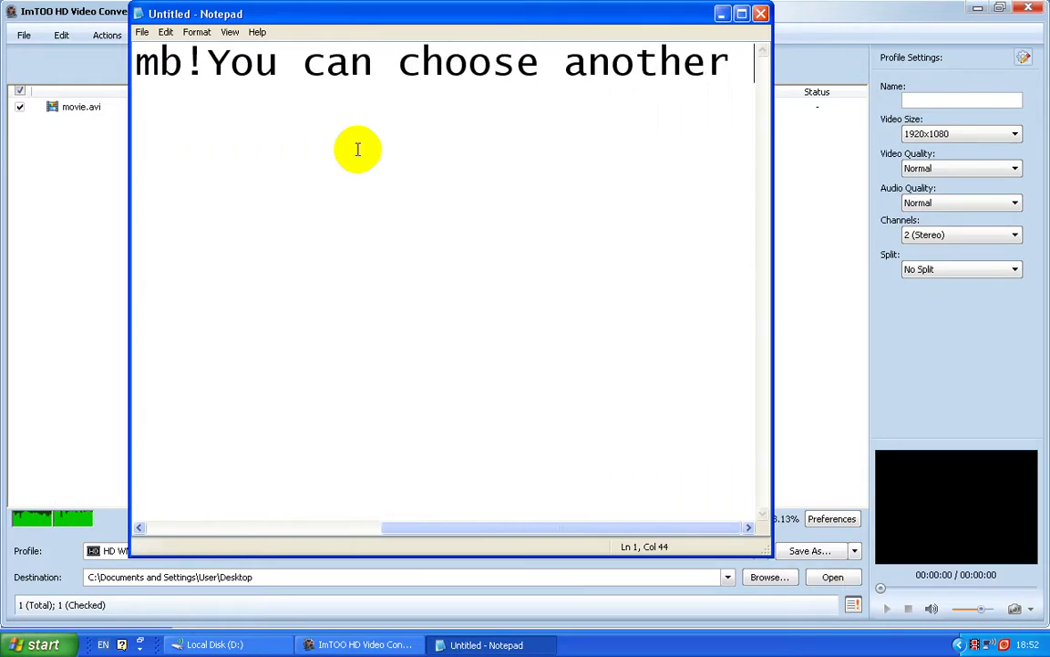
text(HD)
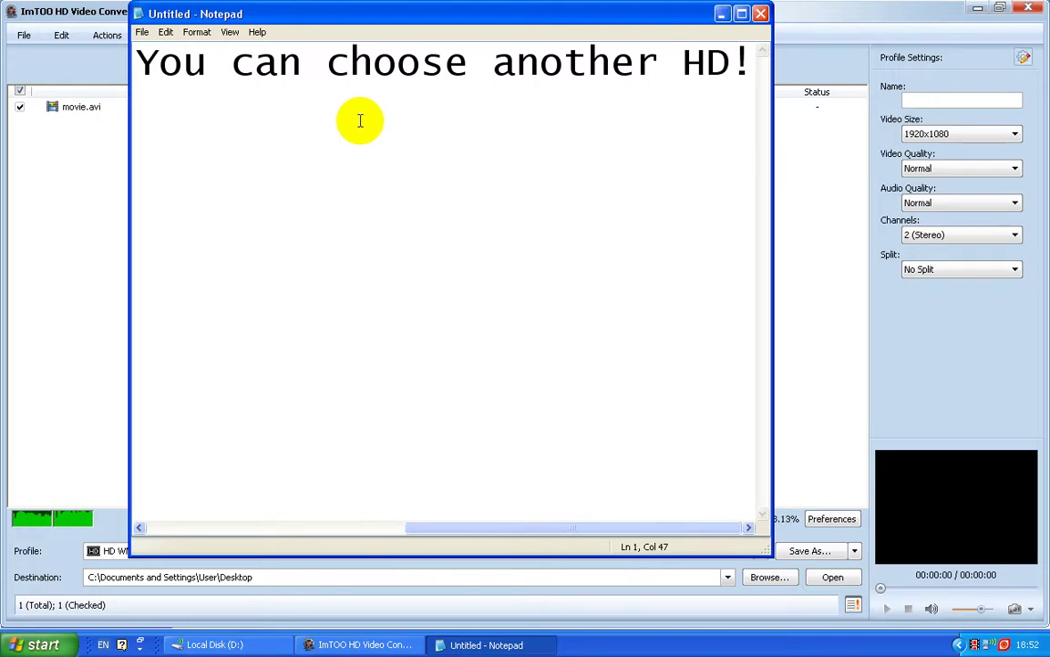
- Switch to ImTOO HD Video Converter and change the output profile of movie.avi to MPEG4 HD Video (*.mp4)
click(553, 614)
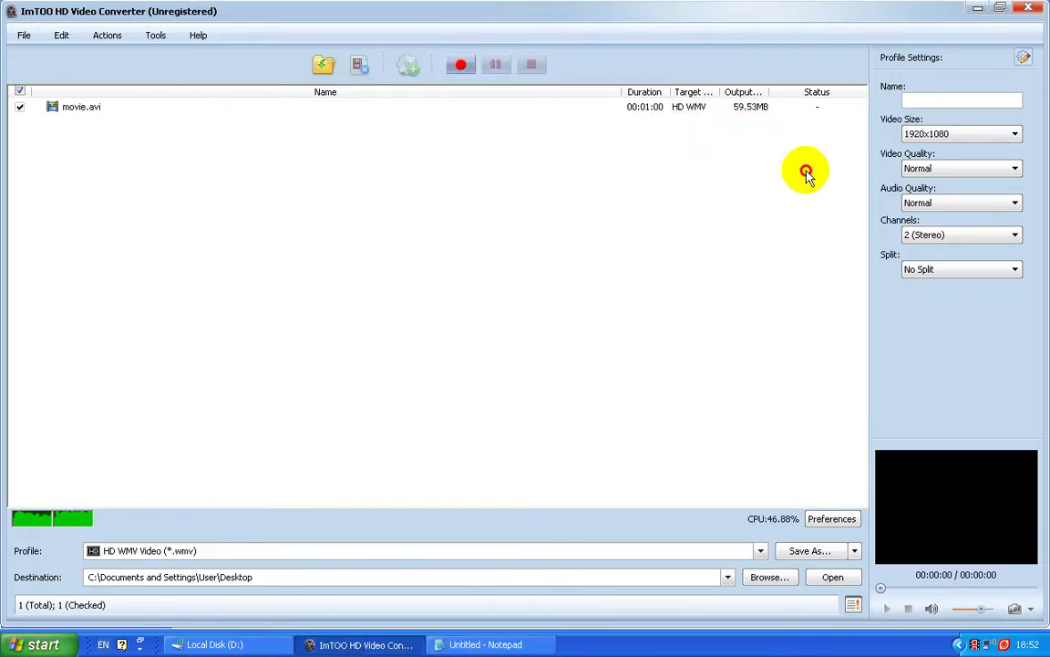
drag(805, 170, 744, 192)
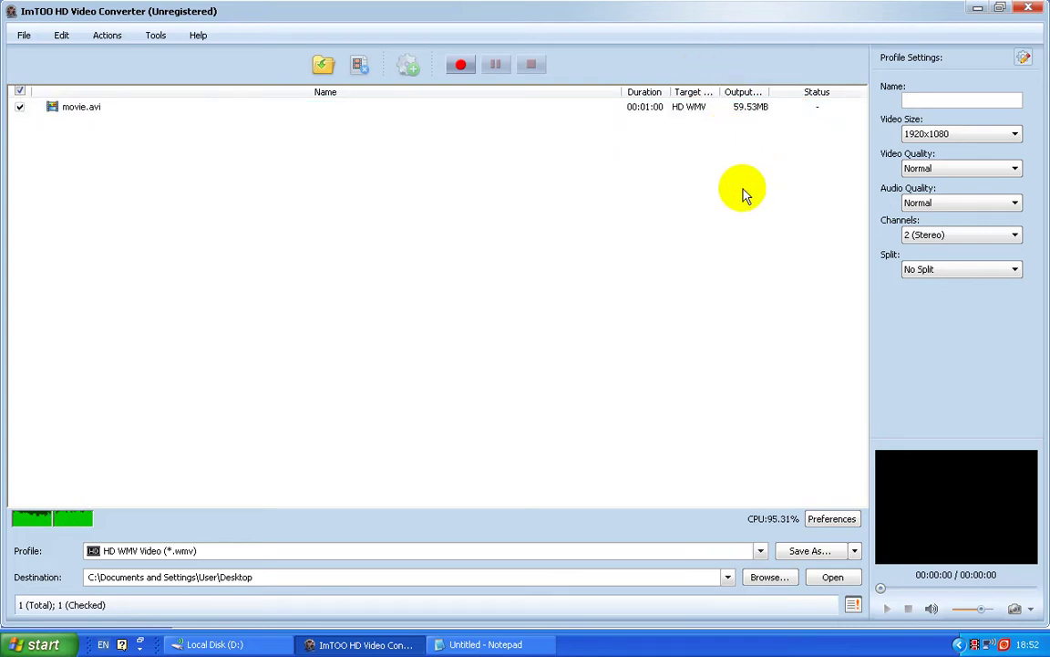
click(760, 550)
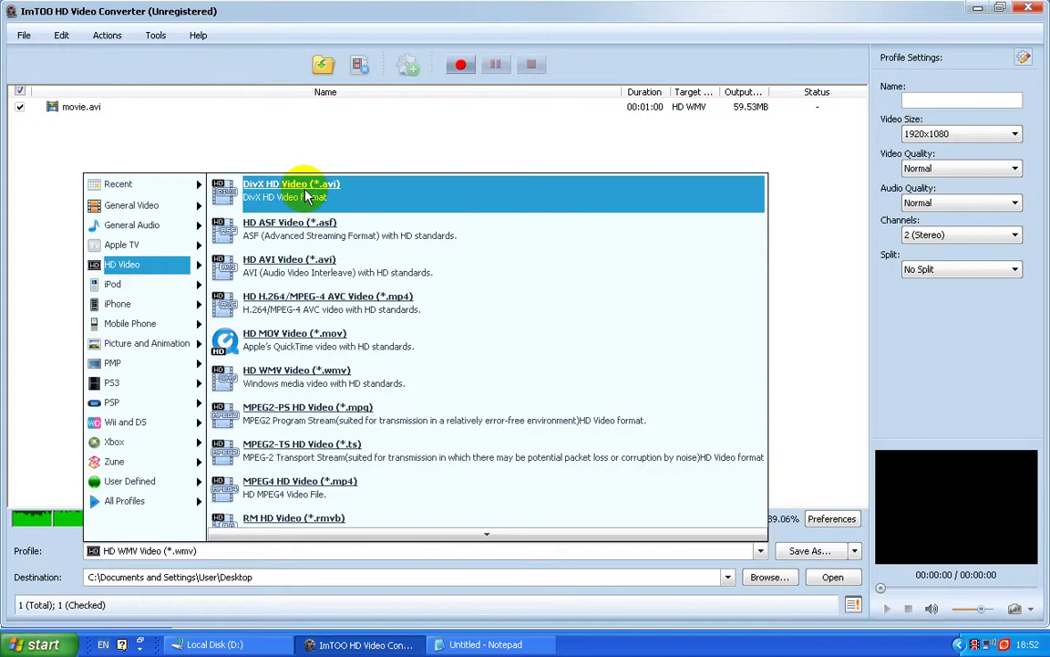
click(344, 492)
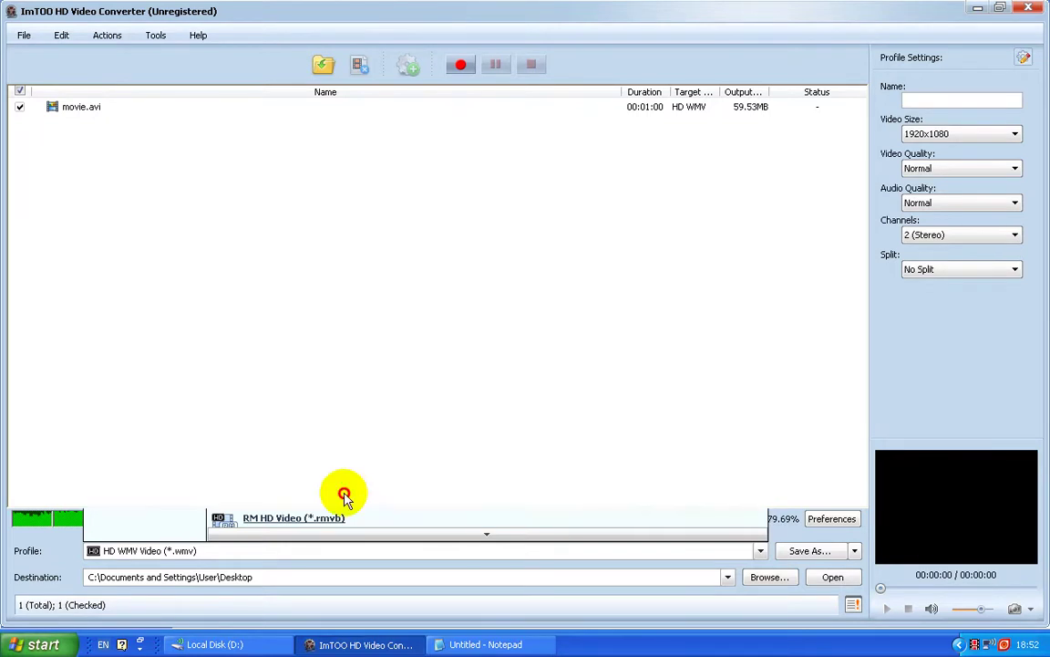
click(740, 107)
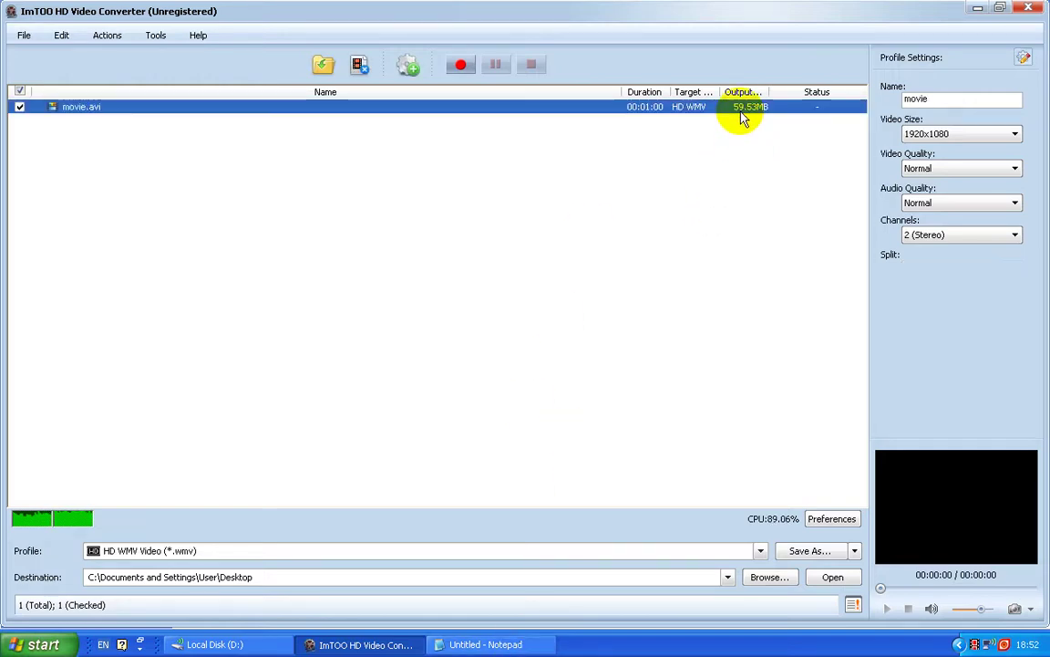
click(690, 552)
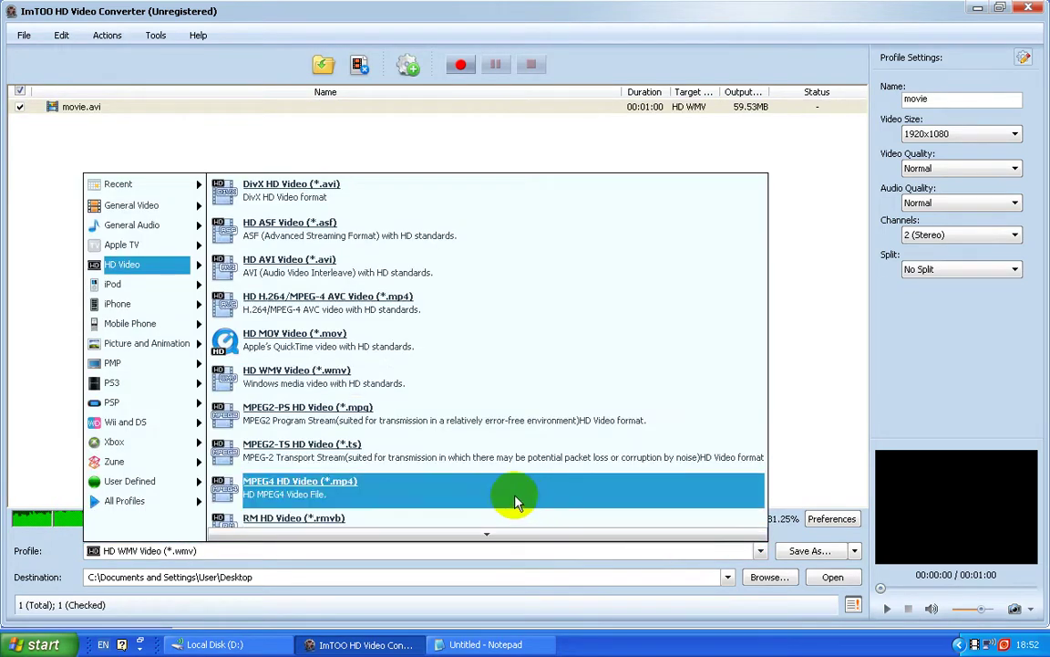
click(269, 485)
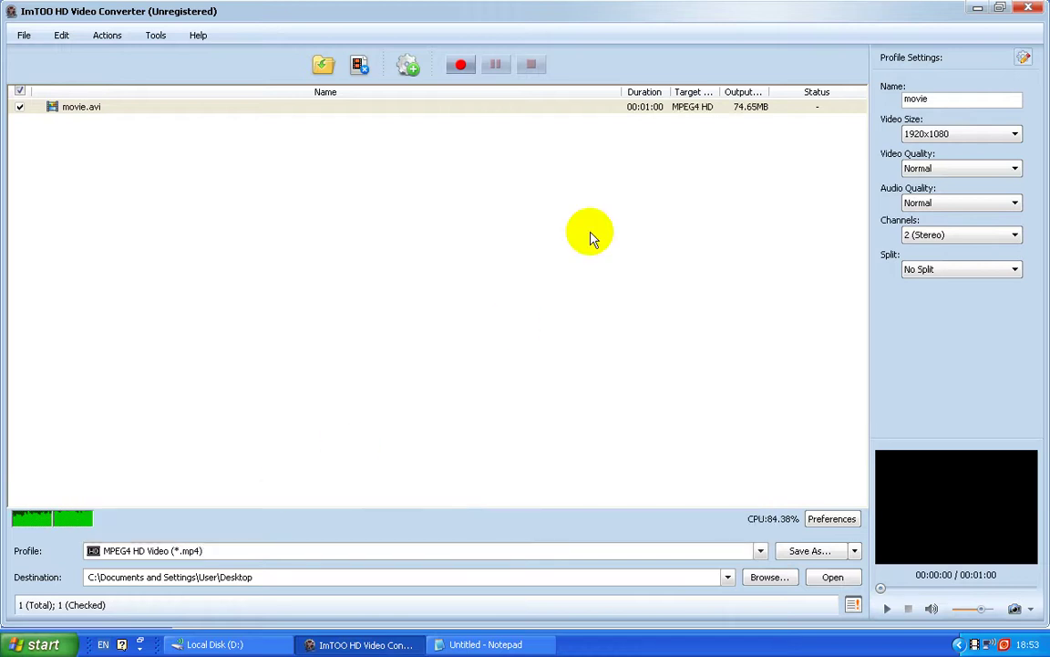
click(721, 107)
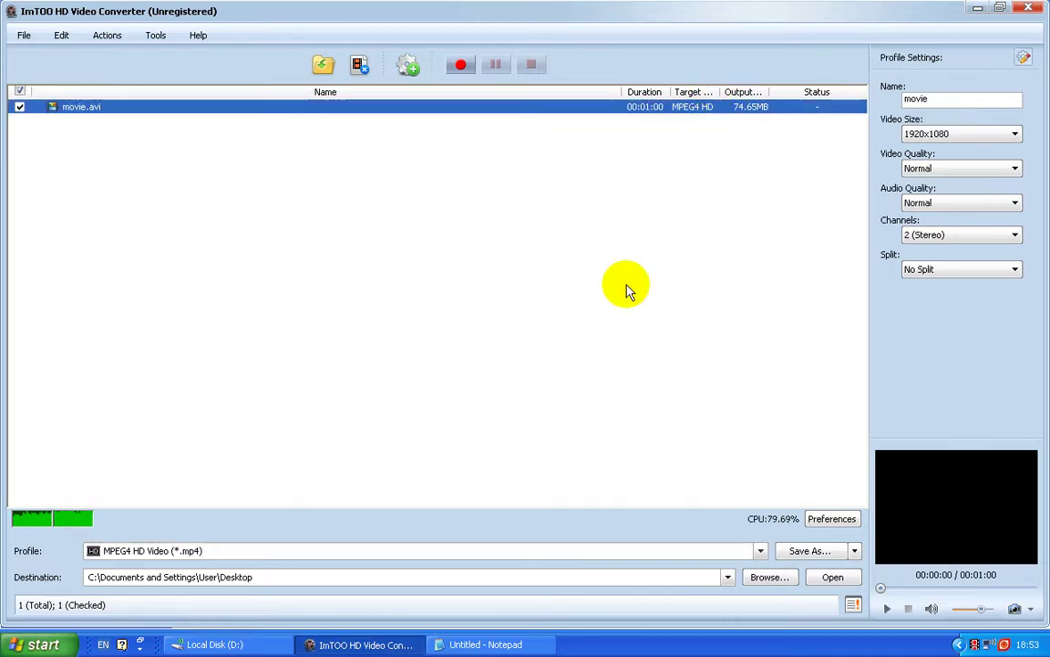
- Replace the Notepad text with "mp4 wheits 74m" and move the Notepad window aside to uncover the converter's output size column
click(489, 644)
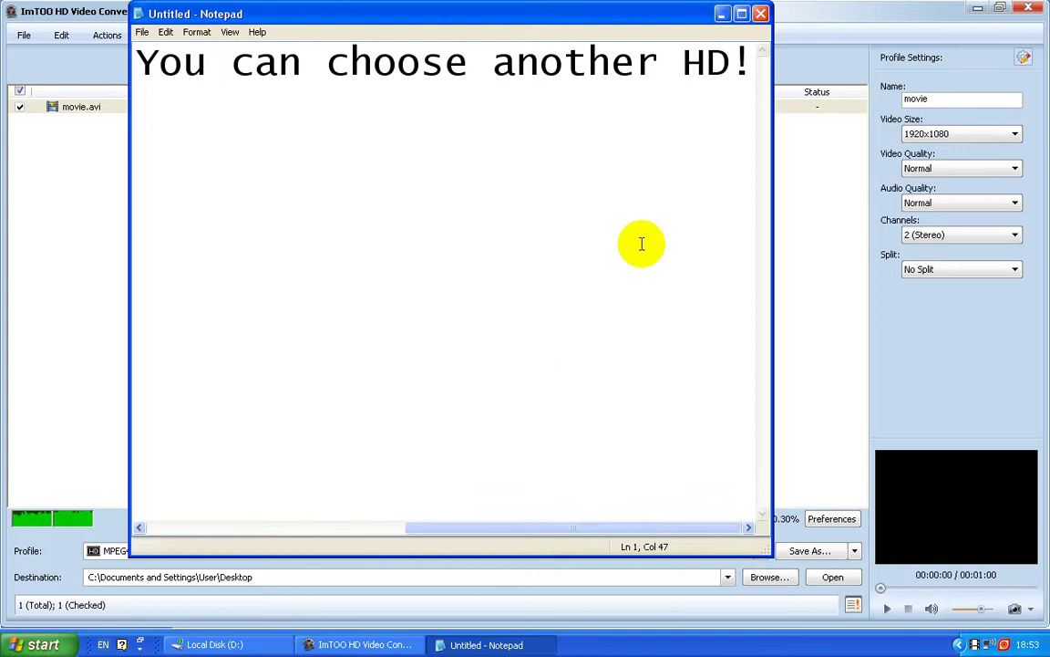
drag(636, 118, 2, 128)
key(Delete)
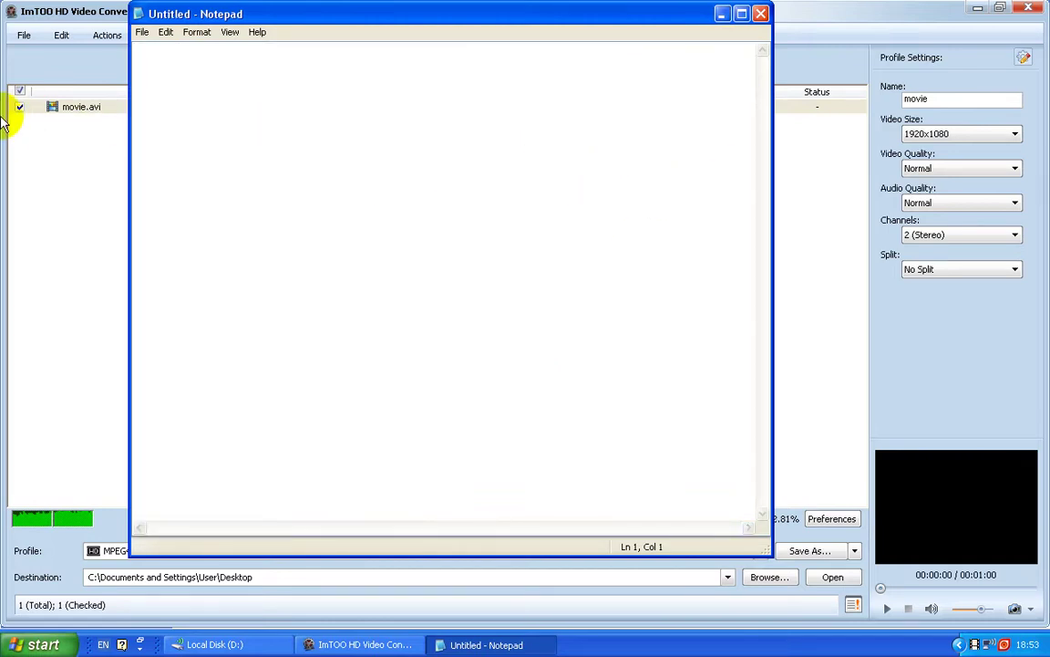
text(mp4 w)
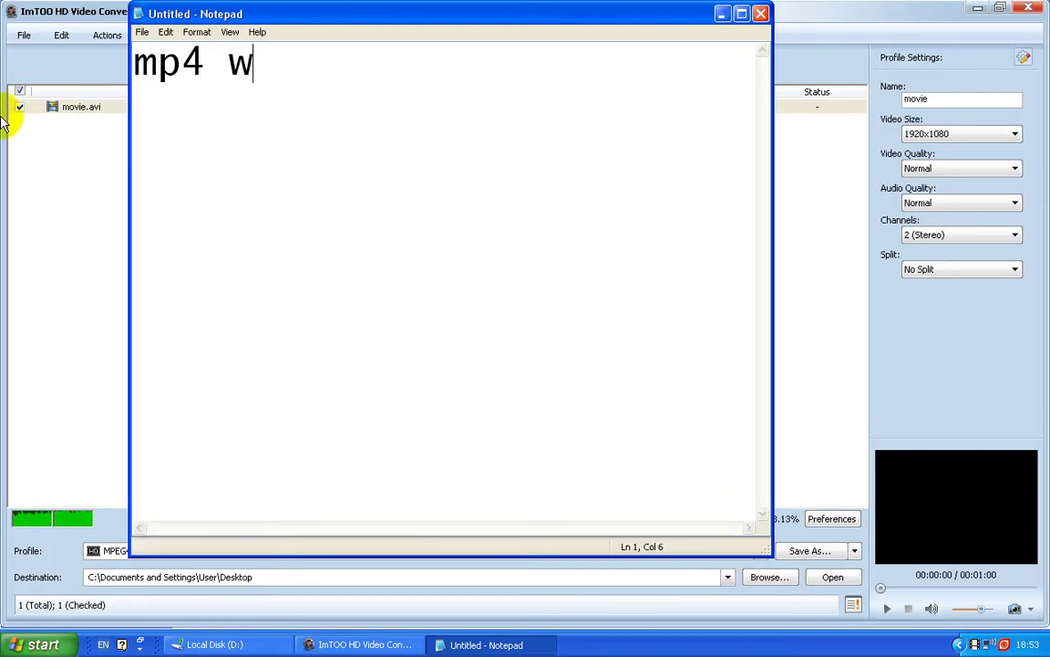
text(heits)
drag(439, 19, 239, 21)
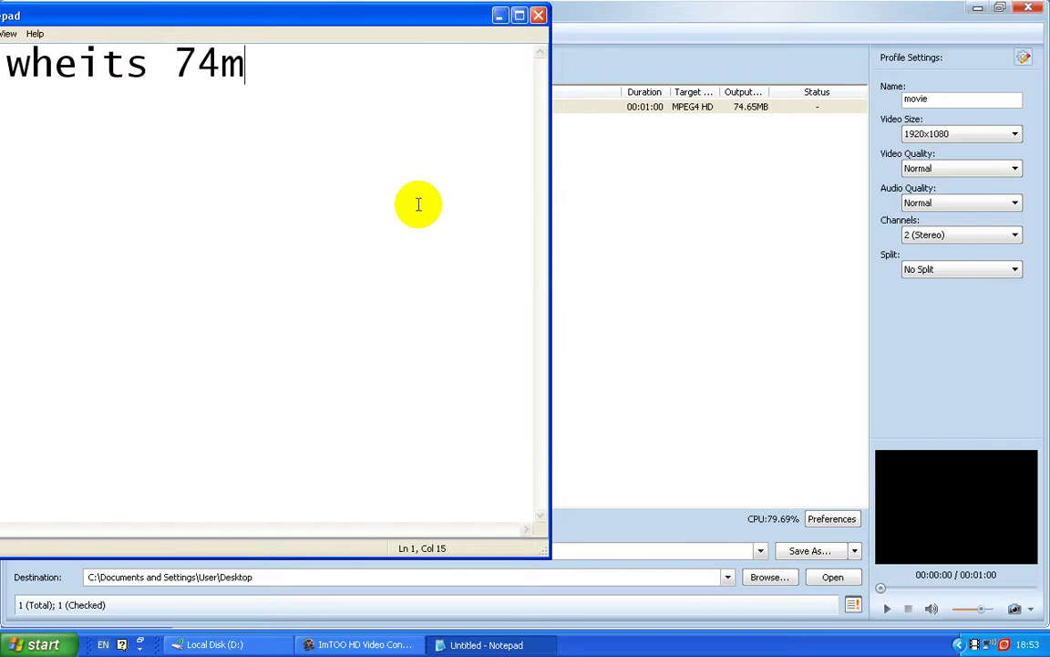
- Clear the Notepad note, move its window back, and write "OK lets choose wmv 1080p"
key(BackSpace)
key(BackSpace)
key(BackSpace)
key(BackSpace)
key(BackSpace)
key(BackSpace)
key(BackSpace)
key(BackSpace)
key(BackSpace)
key(BackSpace)
key(BackSpace)
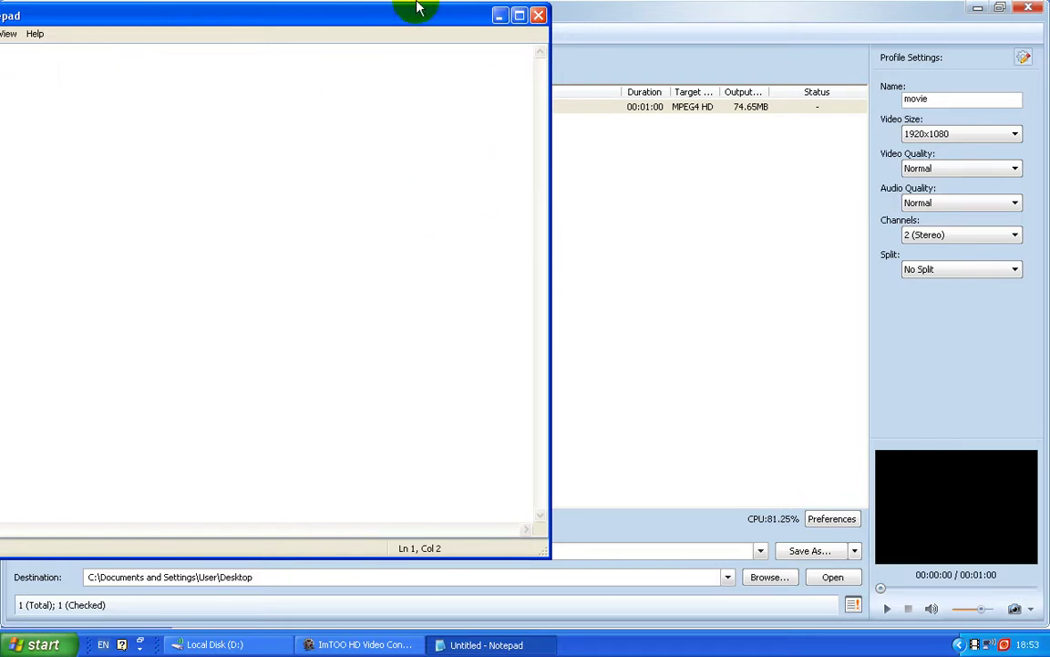
drag(420, 13, 618, 29)
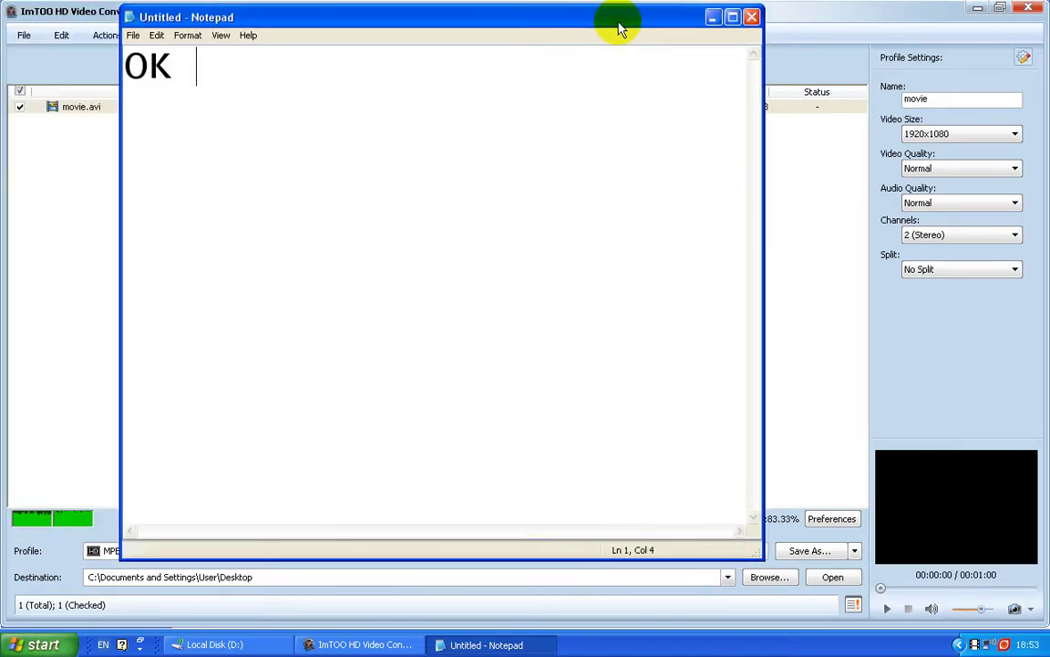
text(lets choos)
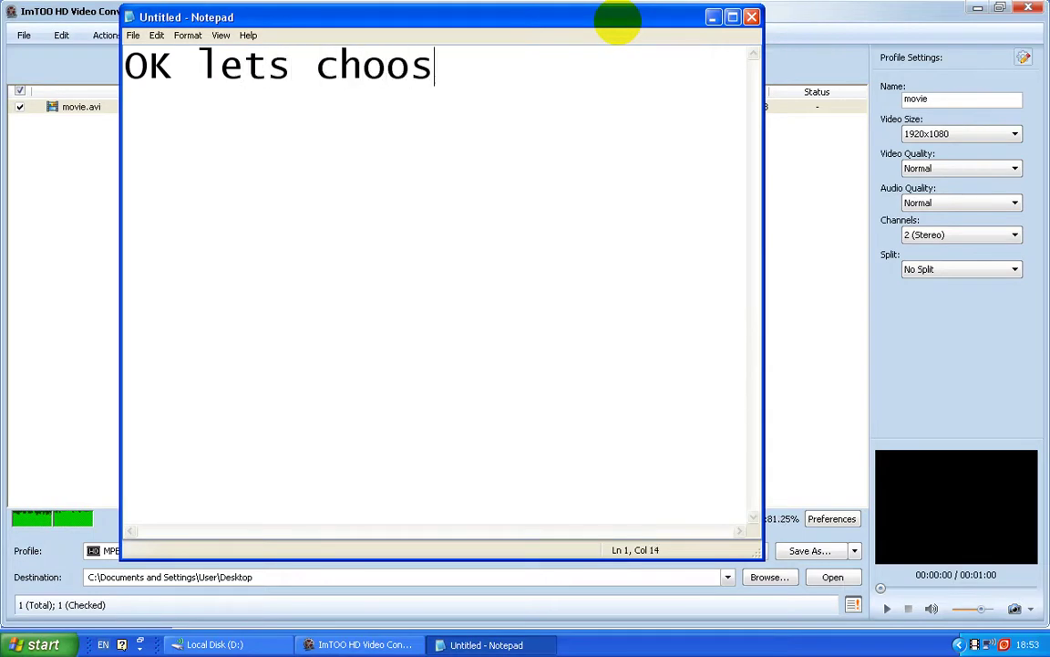
text(e wmb)
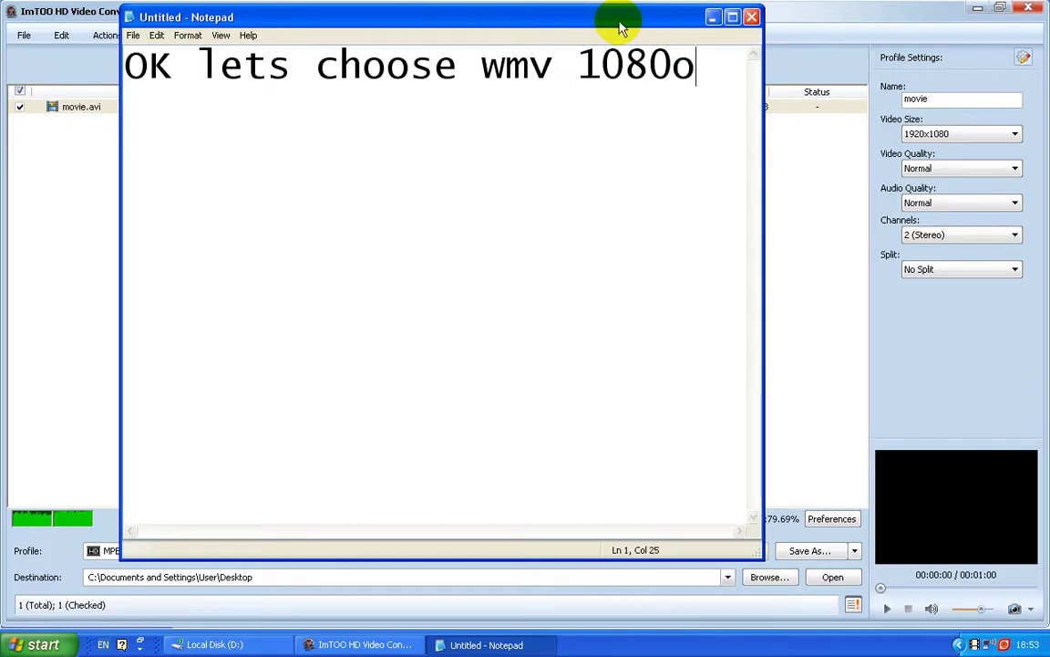
- Return to ImTOO HD Video Converter and set the output profile of movie.avi to HD WMV Video (*.wmv)
click(456, 645)
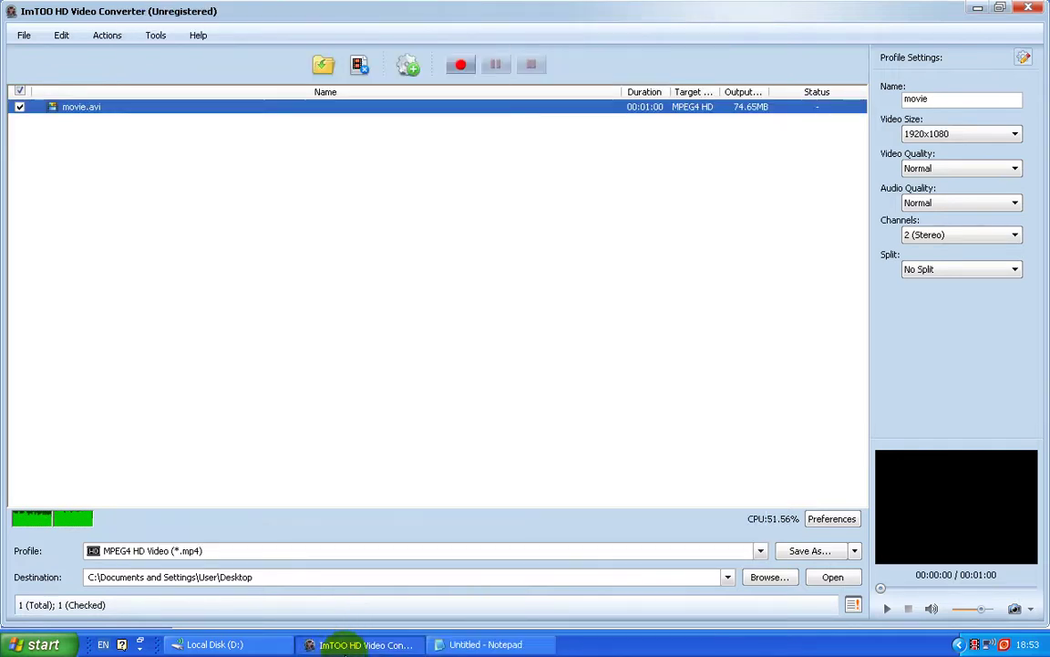
click(668, 551)
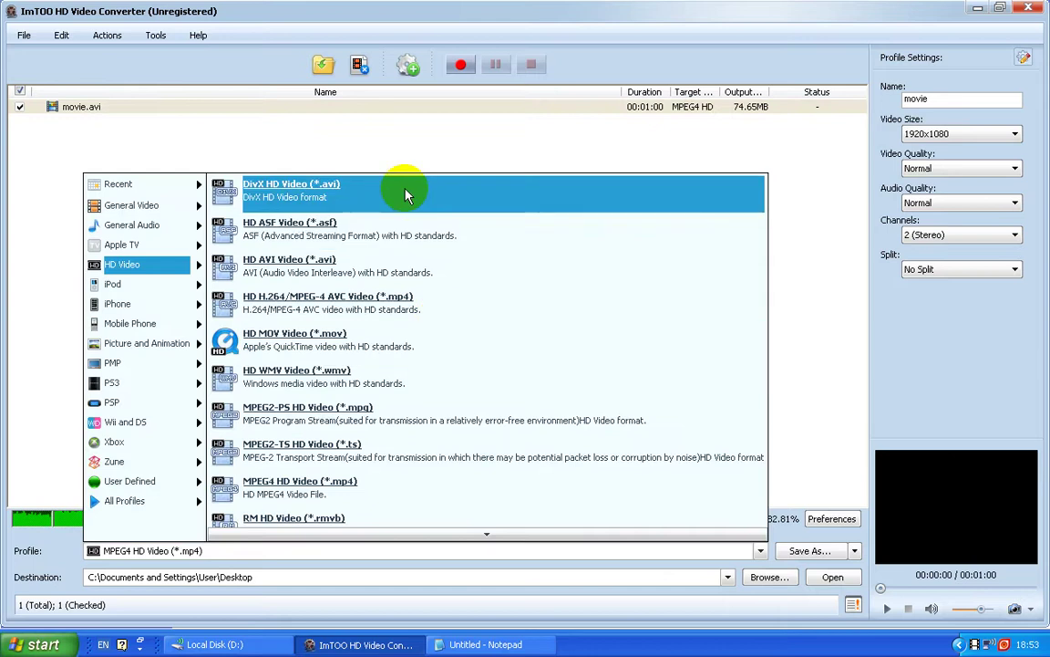
click(399, 376)
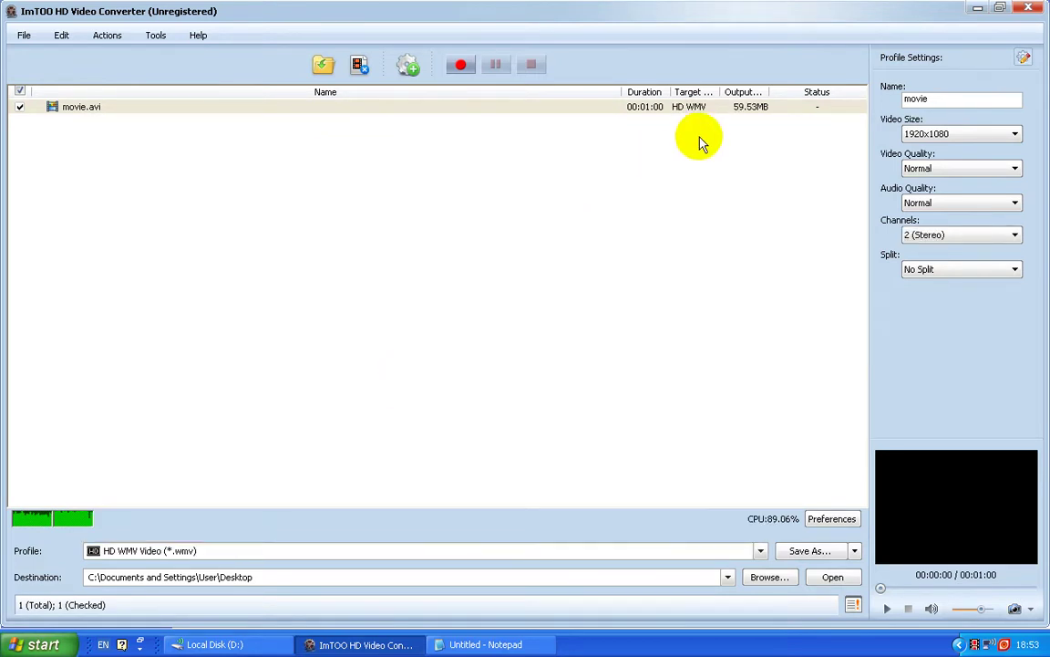
click(305, 171)
- Replace the text of the Notepad note with "click convert!"
click(483, 645)
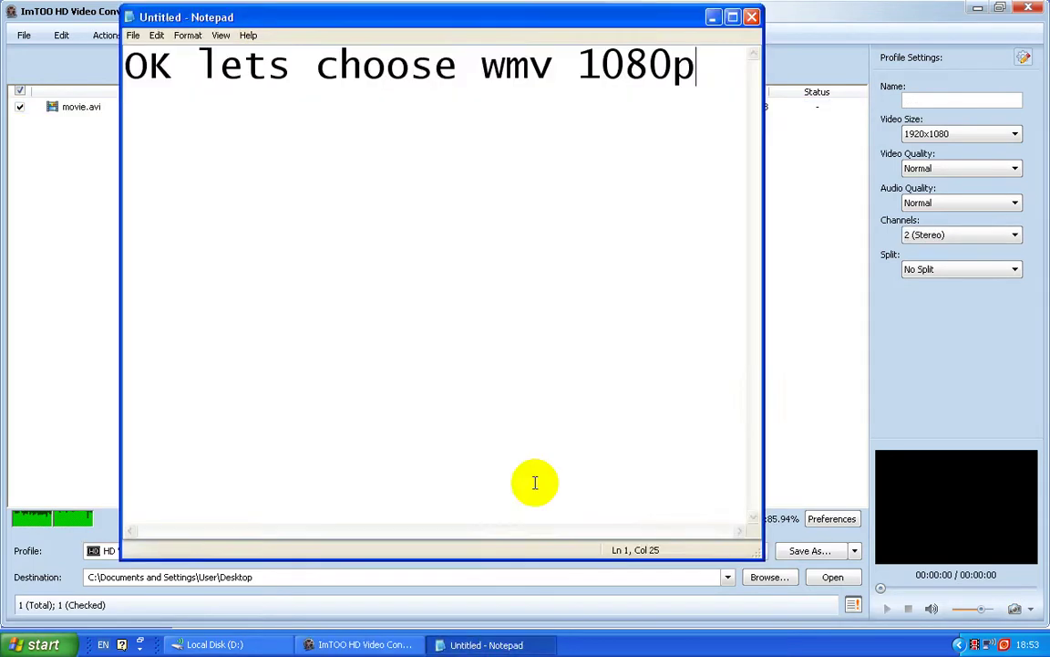
key(shift+Home)
key(BackSpace)
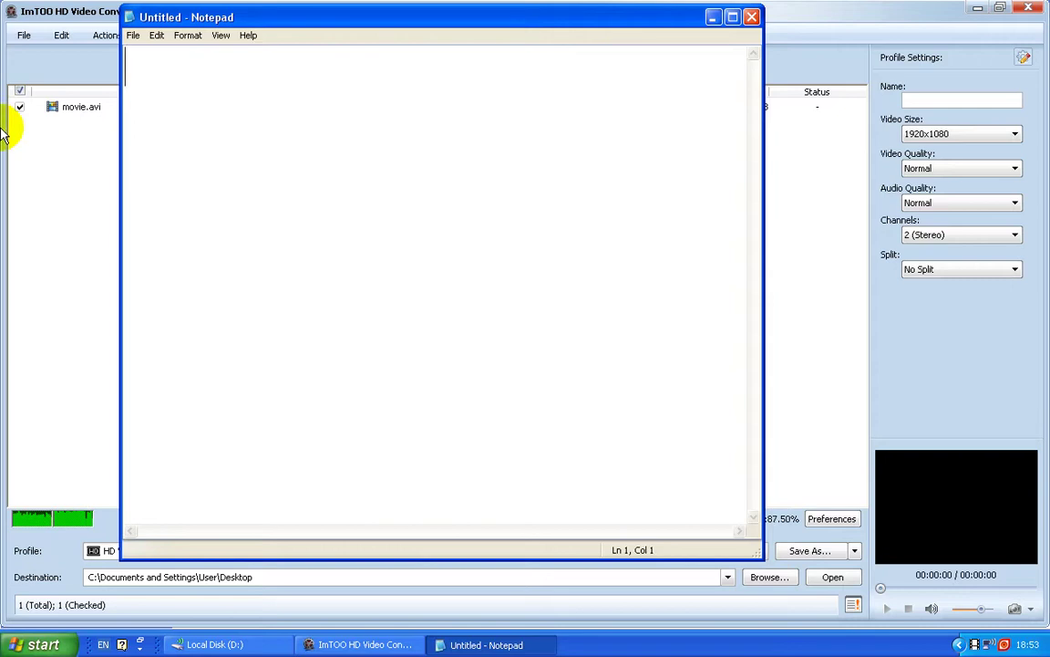
text(click conver)
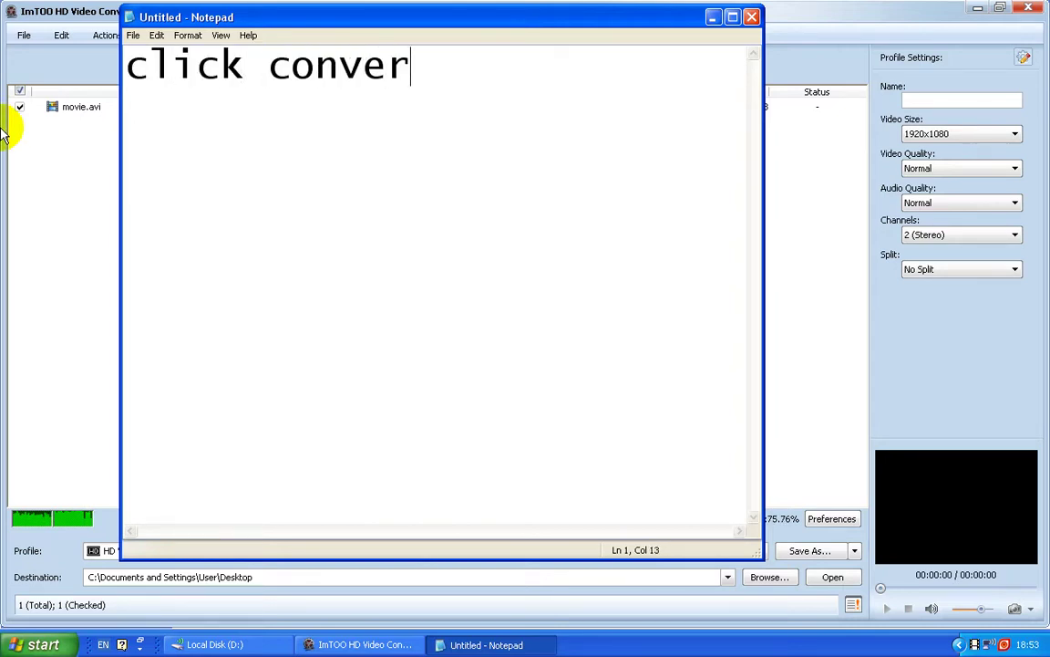
text(t!)
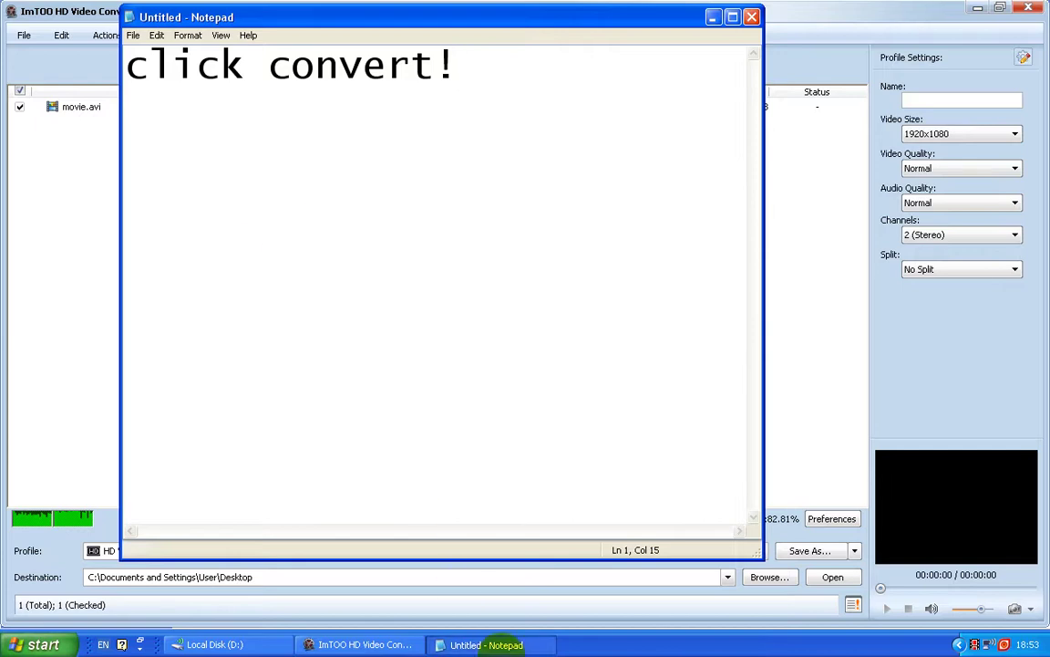
- In ImTOO HD Video Converter, choose the user's Desktop as the destination folder and select movie.avi in the file list
click(546, 603)
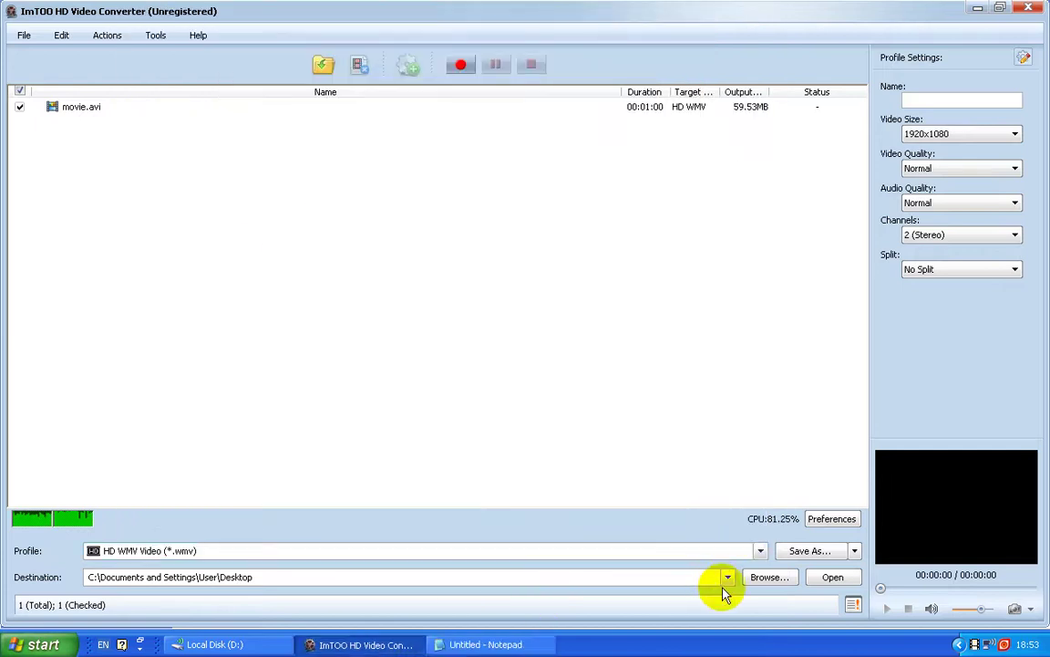
click(727, 578)
click(643, 594)
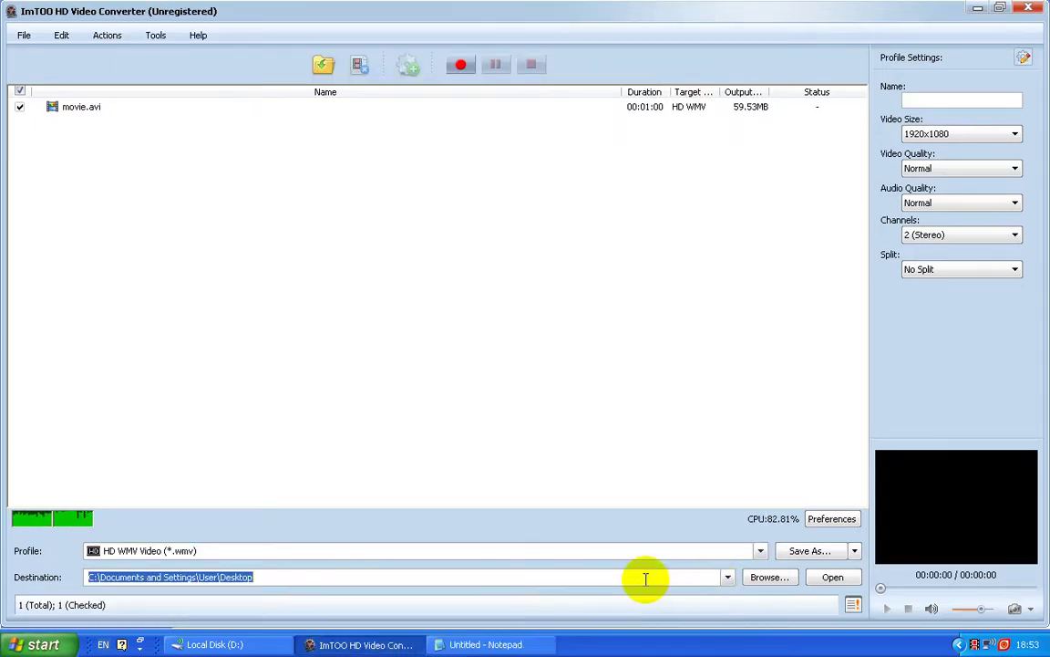
click(63, 108)
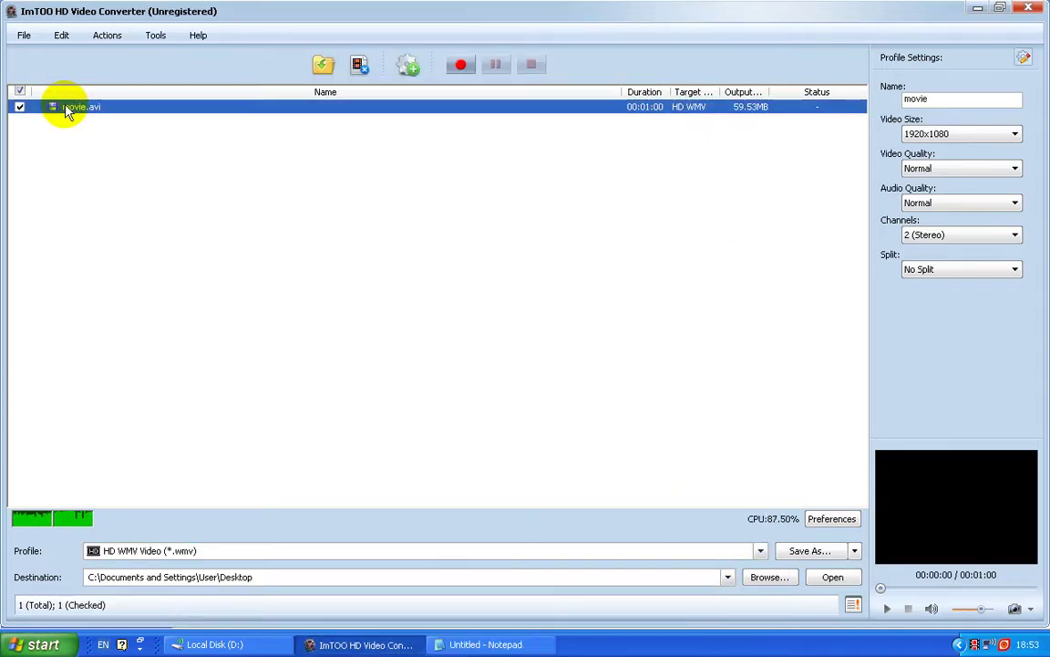
- Start converting the movie.avi item in the list to HD WMV and pause the running conversion
right_click(123, 106)
click(19, 123)
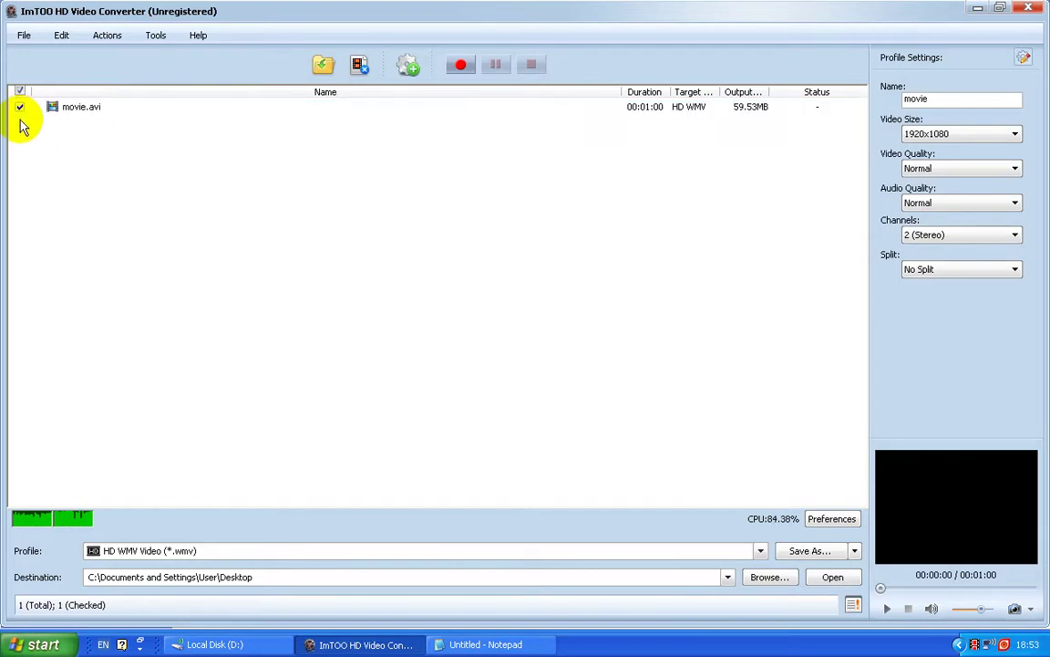
click(112, 107)
right_click(118, 107)
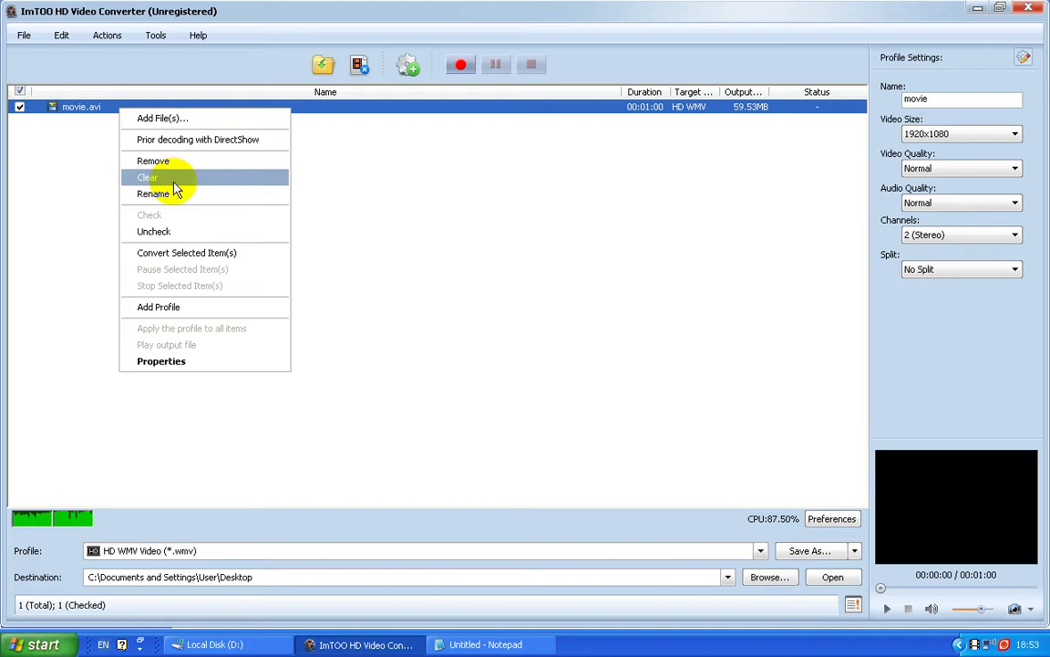
click(208, 253)
click(654, 436)
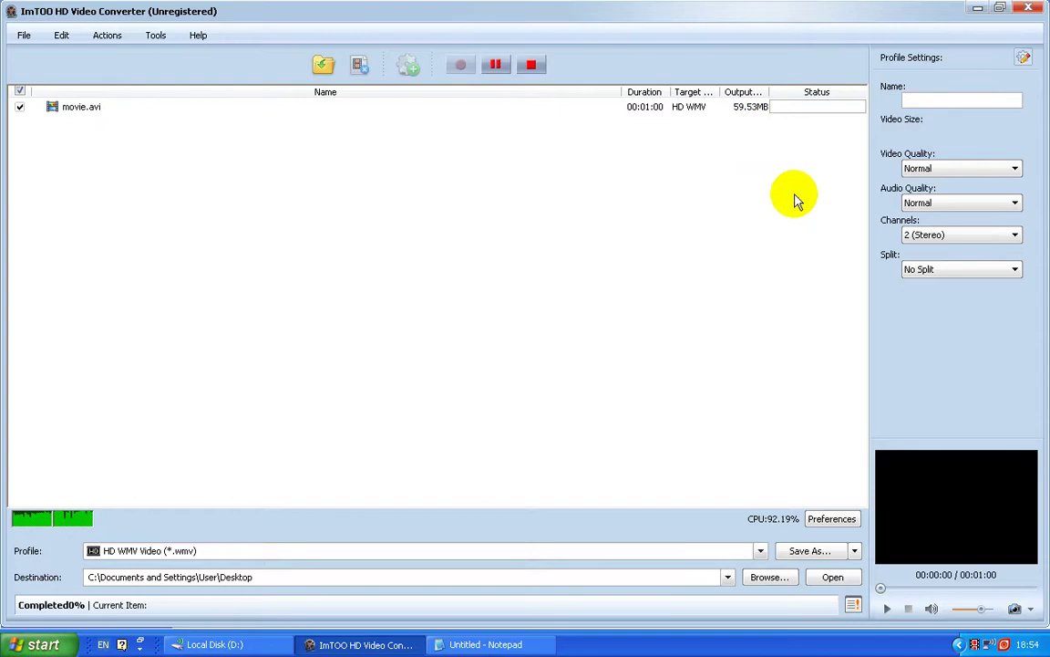
click(265, 107)
click(495, 65)
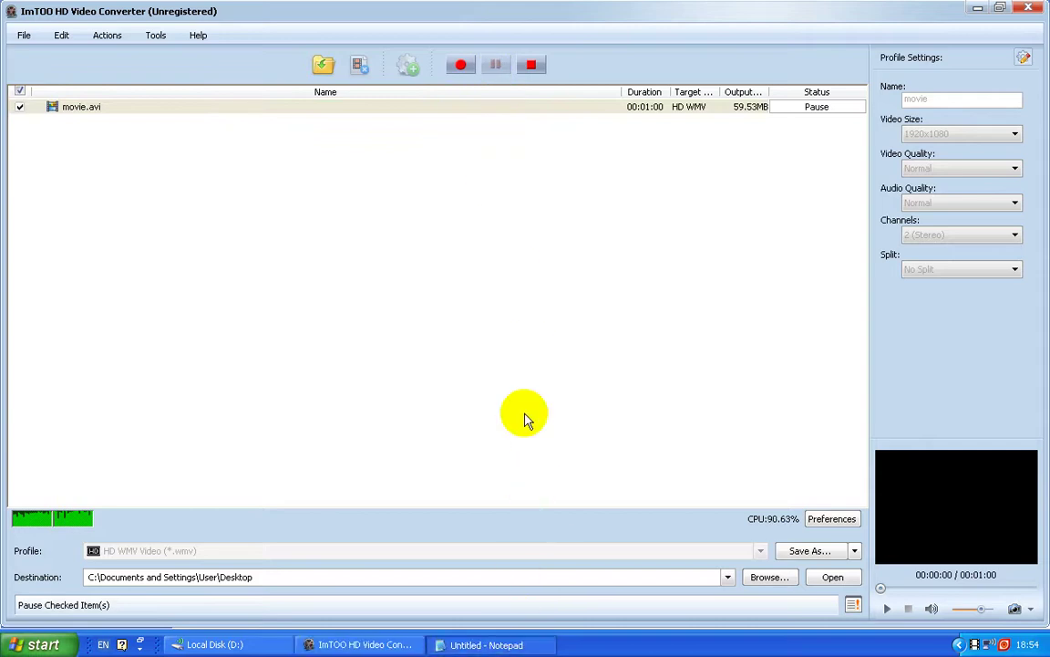
- Switch to Notepad and replace the note's text with "wait 5-10 minutes"
click(480, 644)
drag(460, 66, 7, 113)
key(Delete)
text(wai)
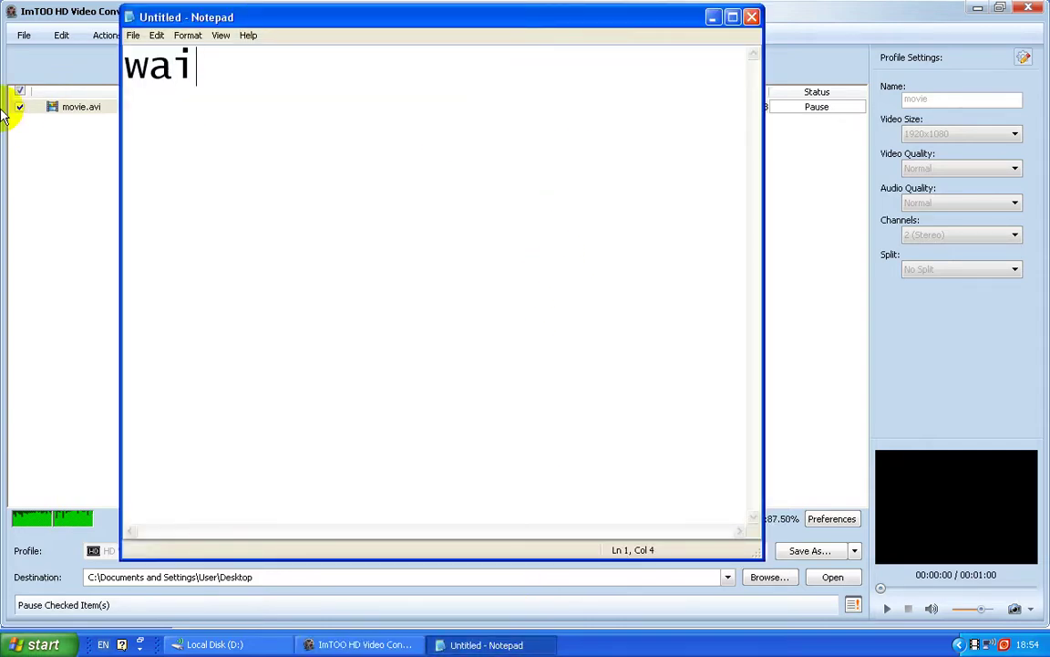
text(t 5-1)
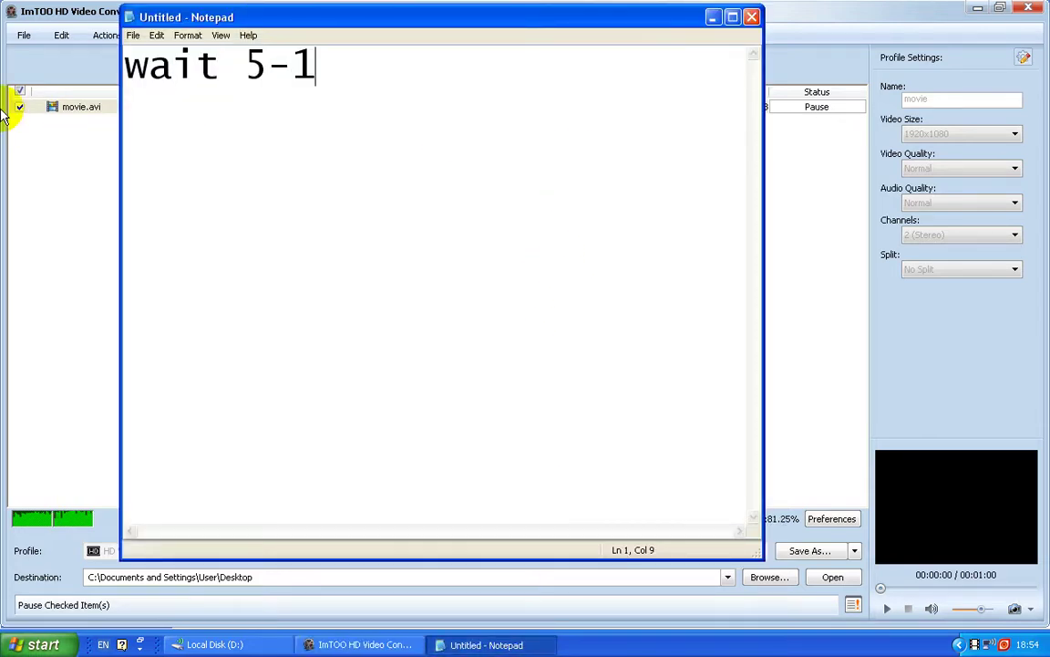
text(0 minutes)
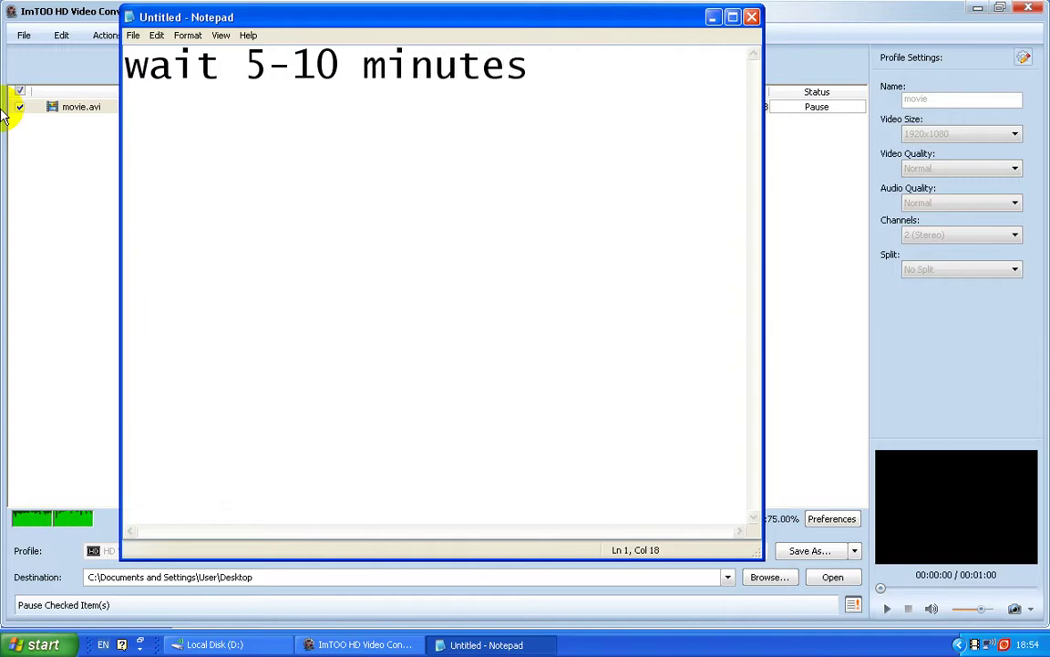
- Clear the Notepad note and write "And you will get file like this!"
key(BackSpace)
key(BackSpace)
key(BackSpace)
key(BackSpace)
key(BackSpace)
key(BackSpace)
key(BackSpace)
key(BackSpace)
key(BackSpace)
key(BackSpace)
key(BackSpace)
key(BackSpace)
key(BackSpace)
key(BackSpace)
key(BackSpace)
key(BackSpace)
key(BackSpace)
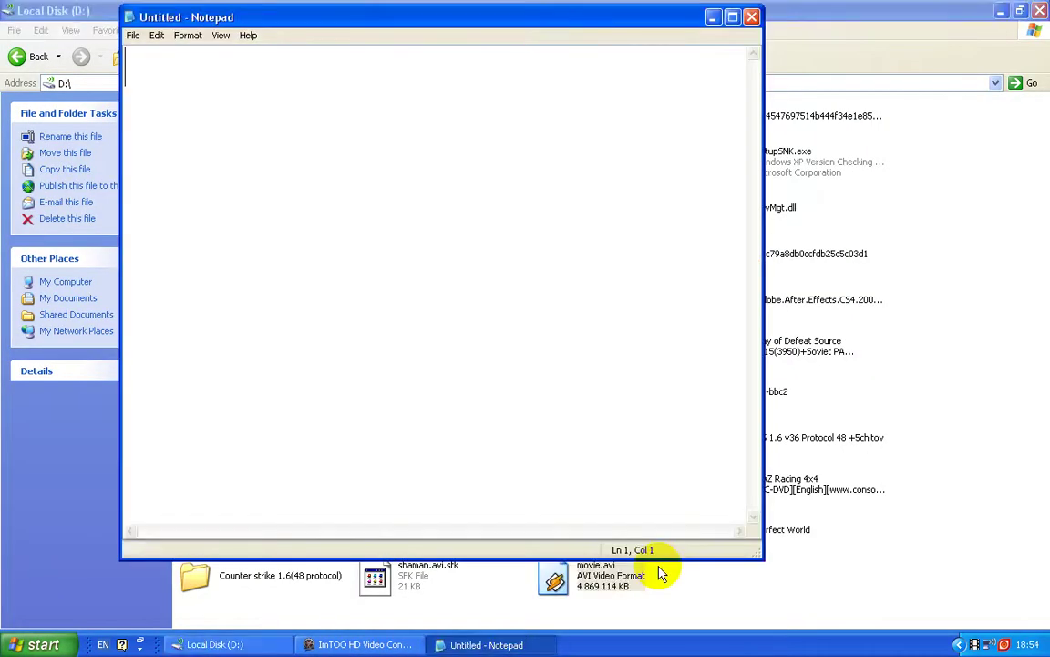
text(An)
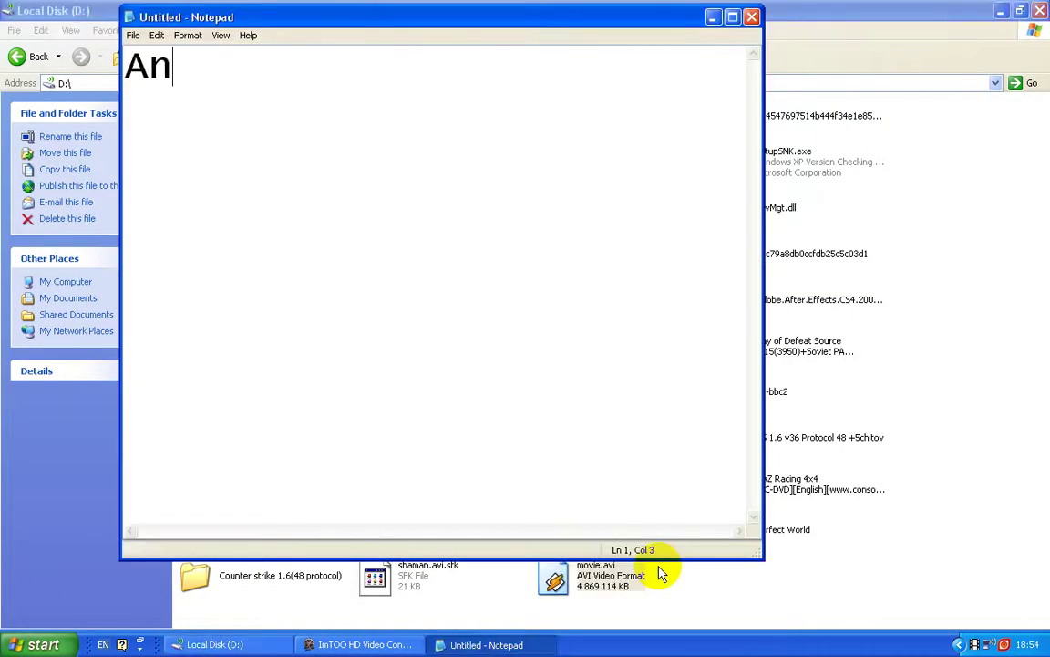
text(d you will g)
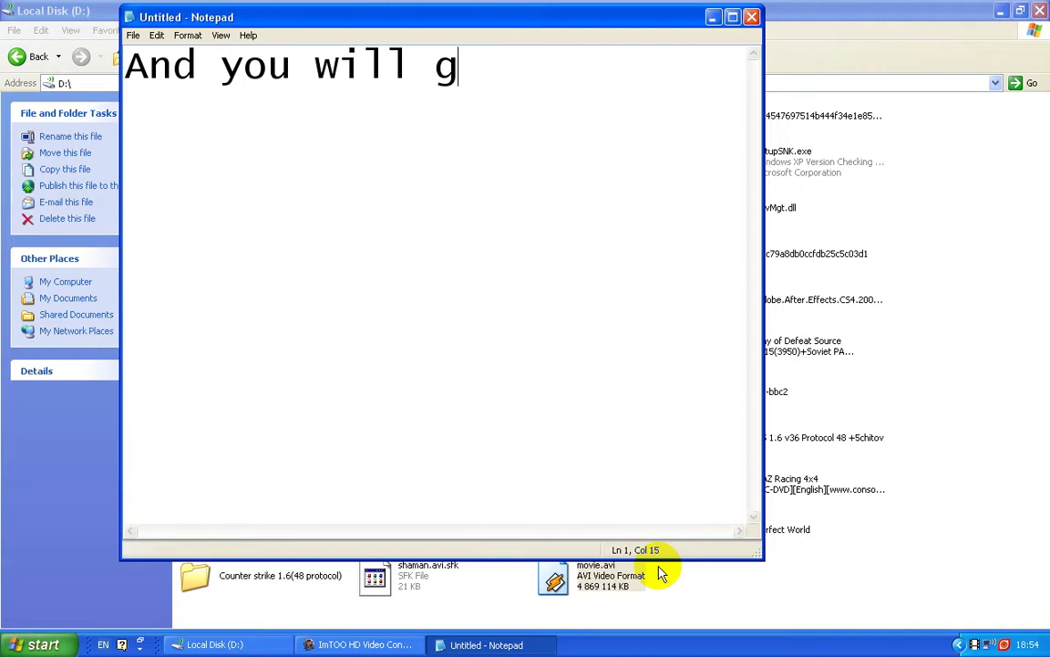
text(et file l)
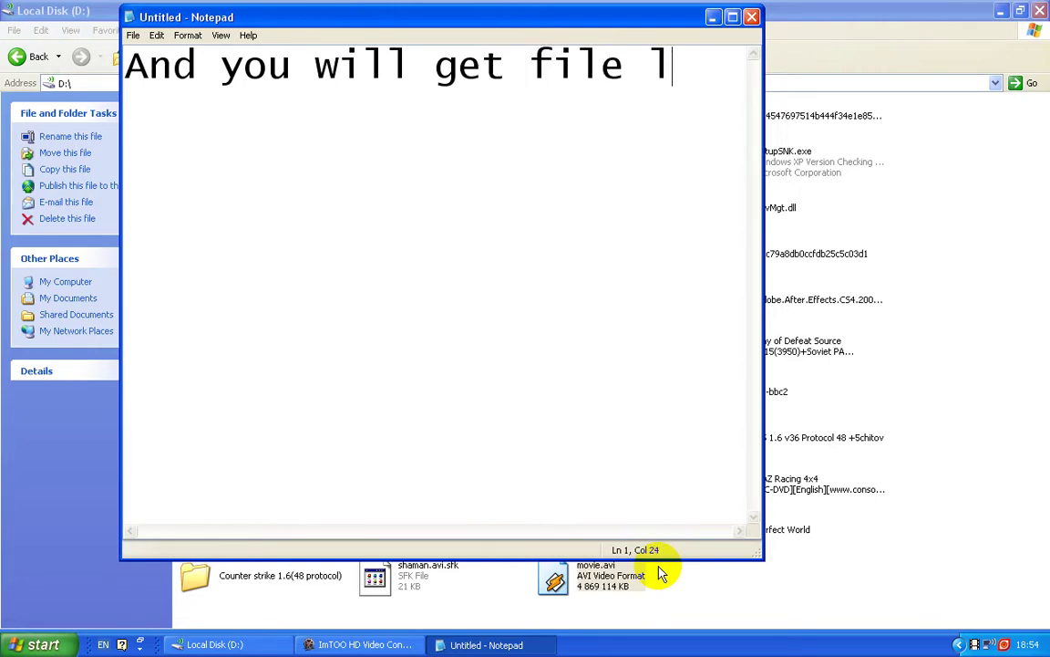
text(ike this)
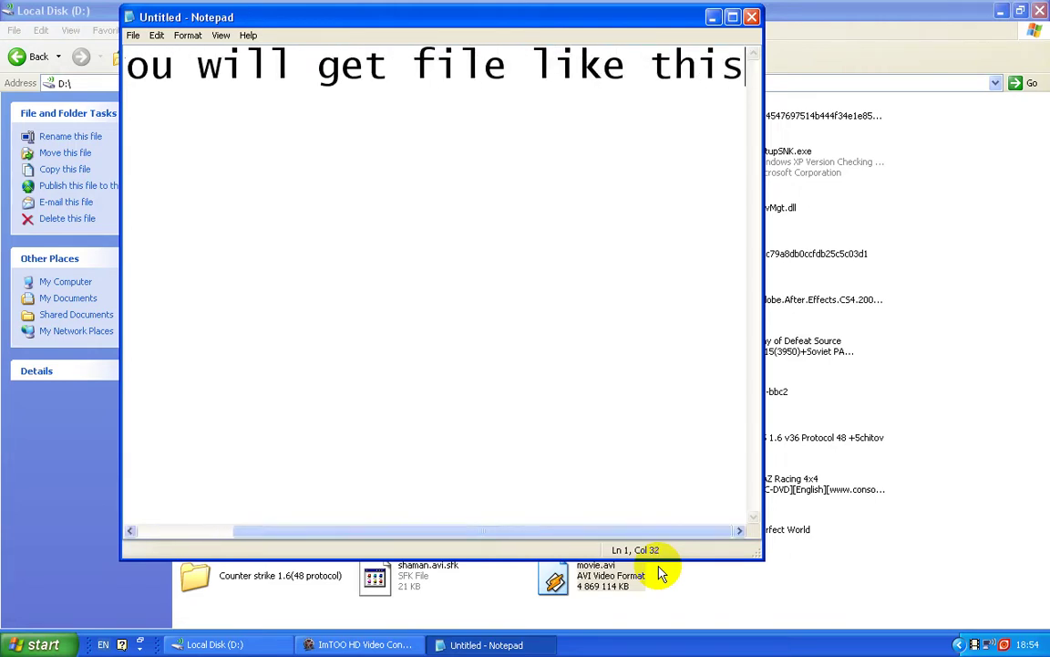
text(!)
- Minimize the Local Disk (D:) window and examine the width and height in the summary properties of movie.wmv on the desktop
click(239, 644)
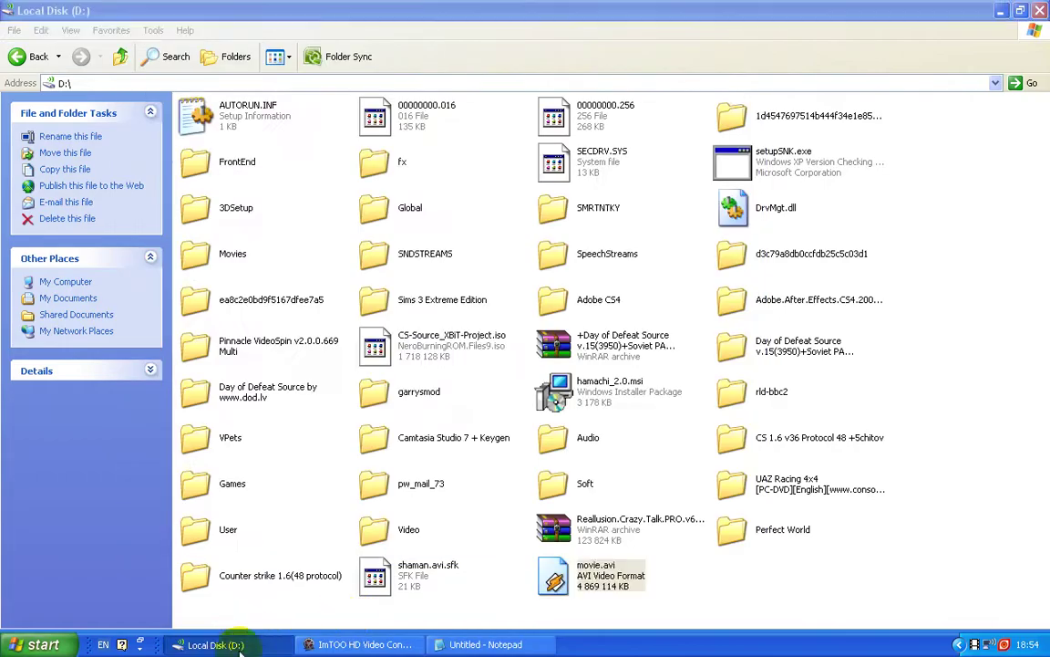
click(239, 645)
click(640, 278)
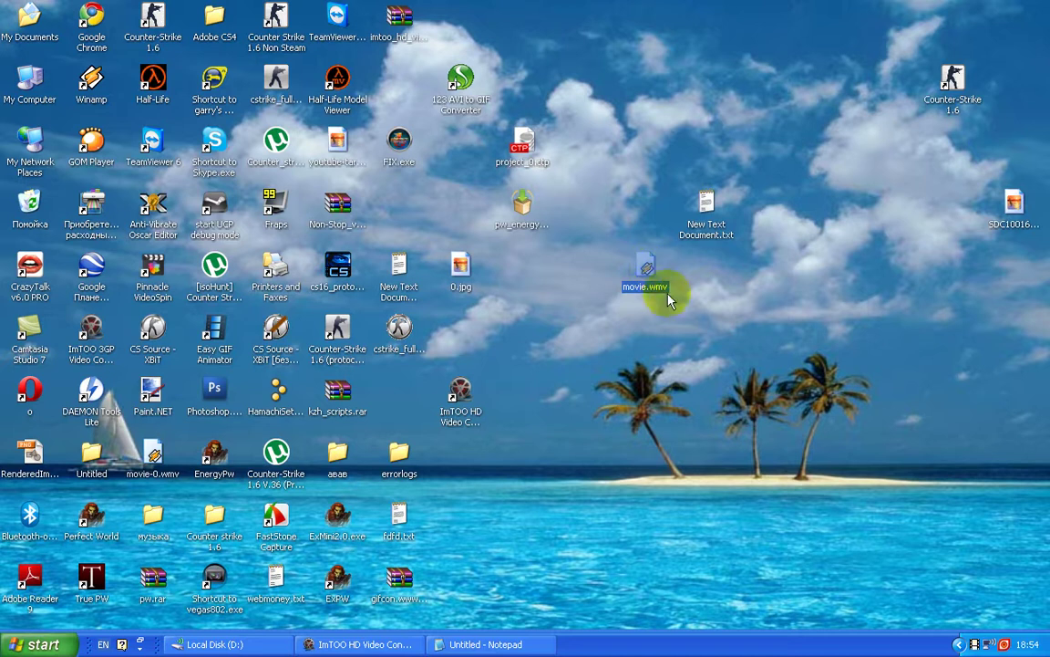
double_click(646, 274)
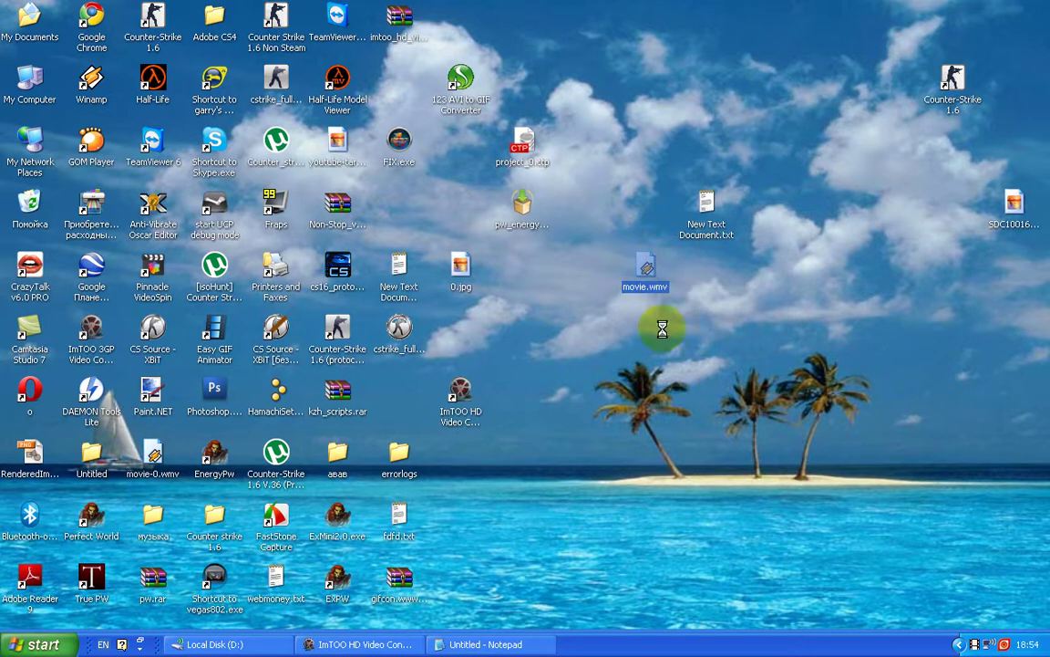
right_click(646, 272)
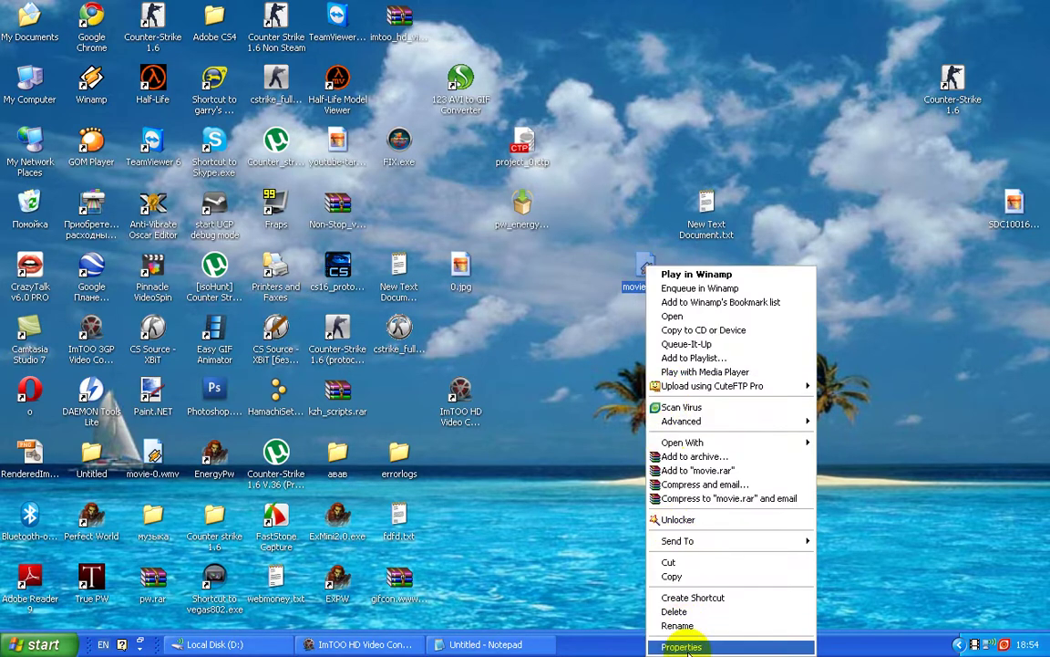
click(625, 580)
click(717, 247)
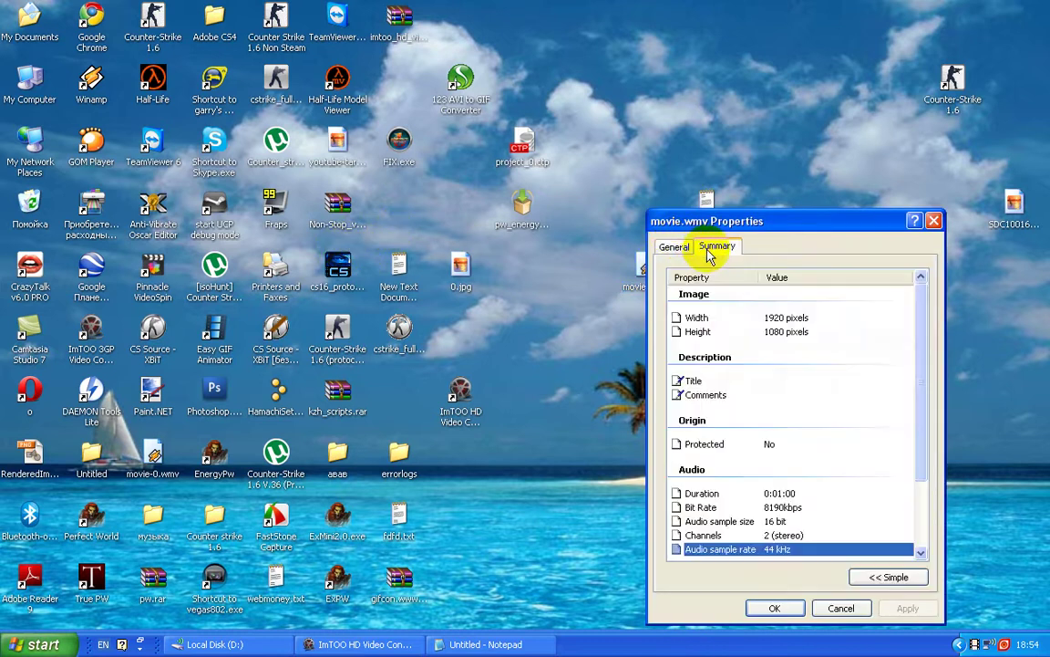
click(777, 318)
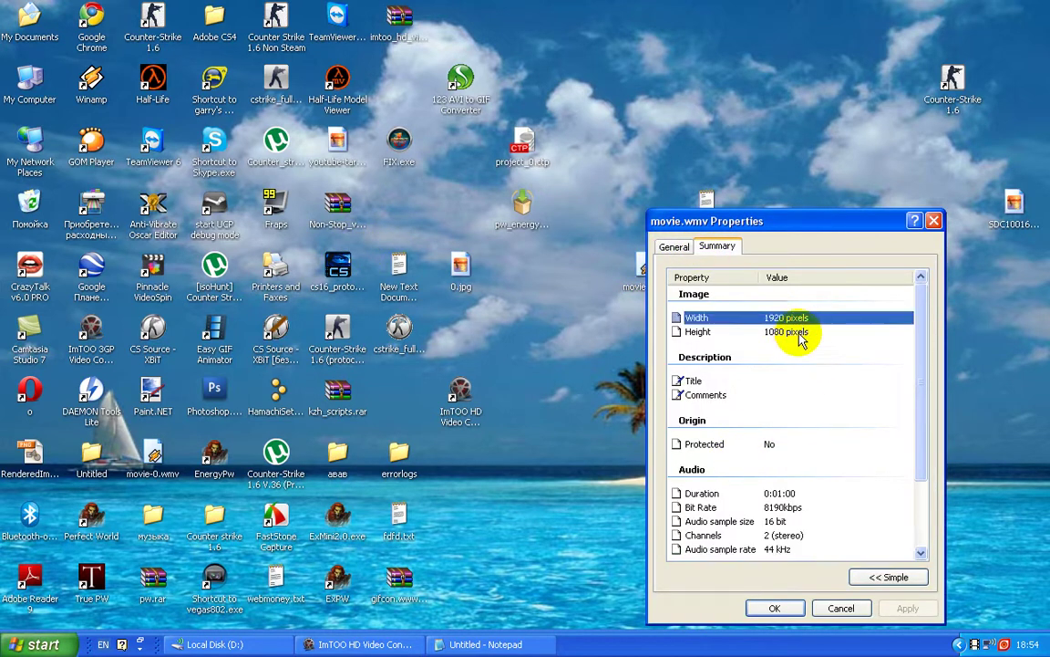
click(783, 332)
click(777, 319)
- Return to Notepad and replace the note's text with "HD 1080p 30mb!!!!"
click(486, 644)
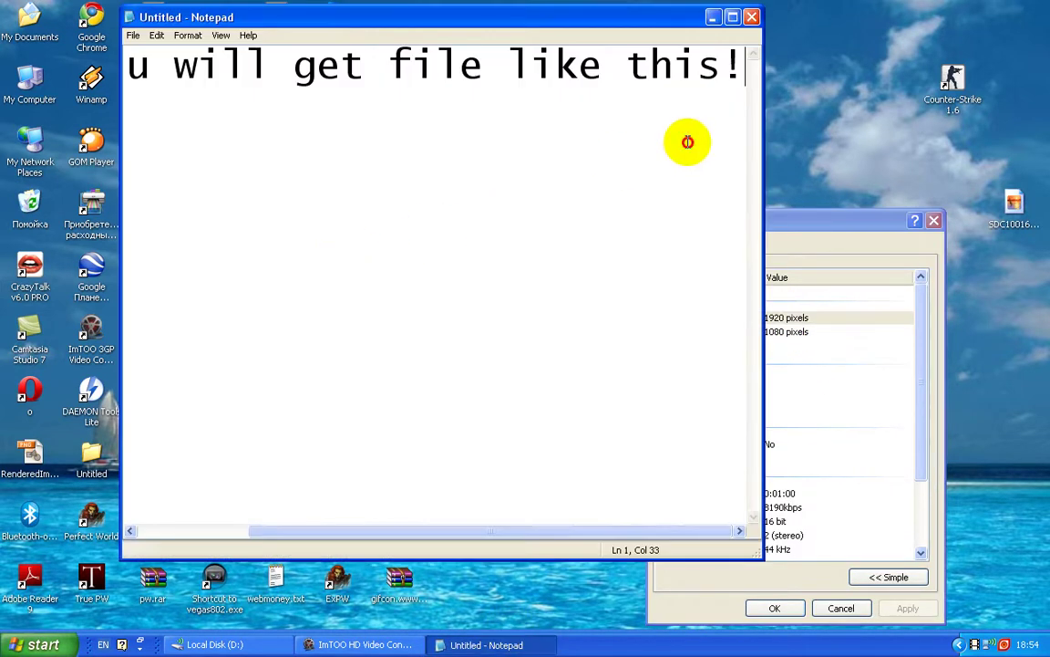
drag(687, 141, 25, 72)
key(Delete)
drag(483, 112, 9, 82)
key(Delete)
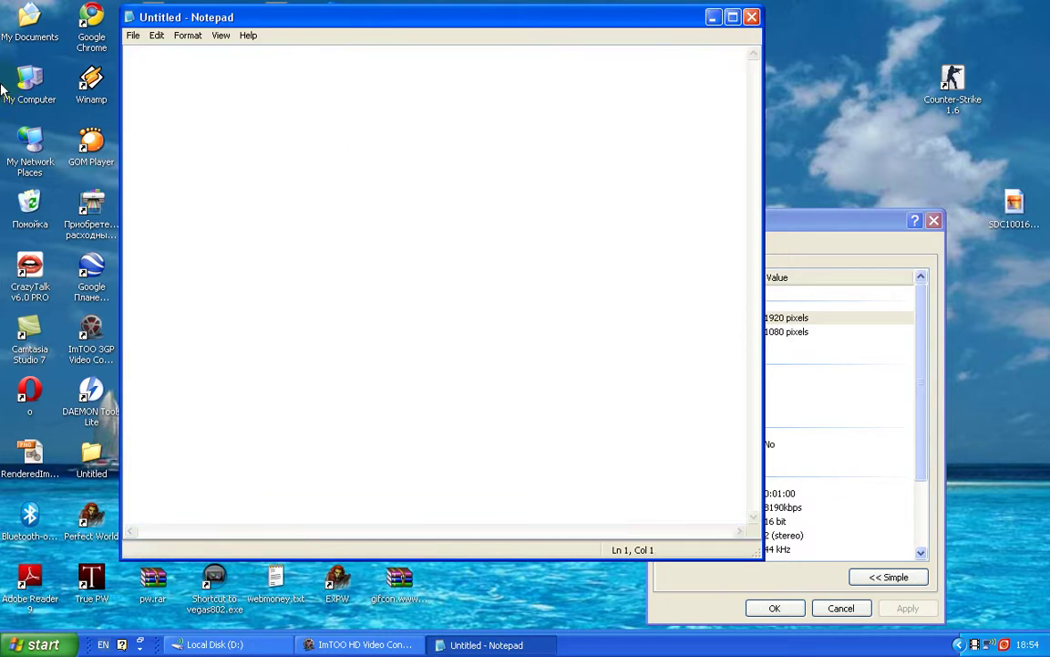
text(HD 180)
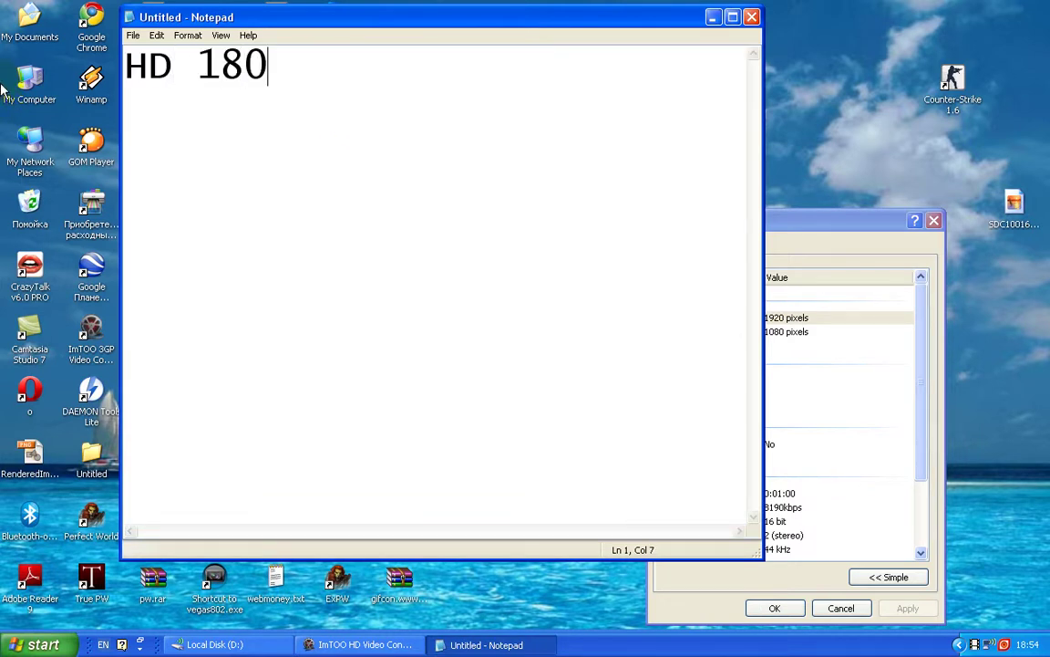
key(BackSpace)
key(BackSpace)
text(080)
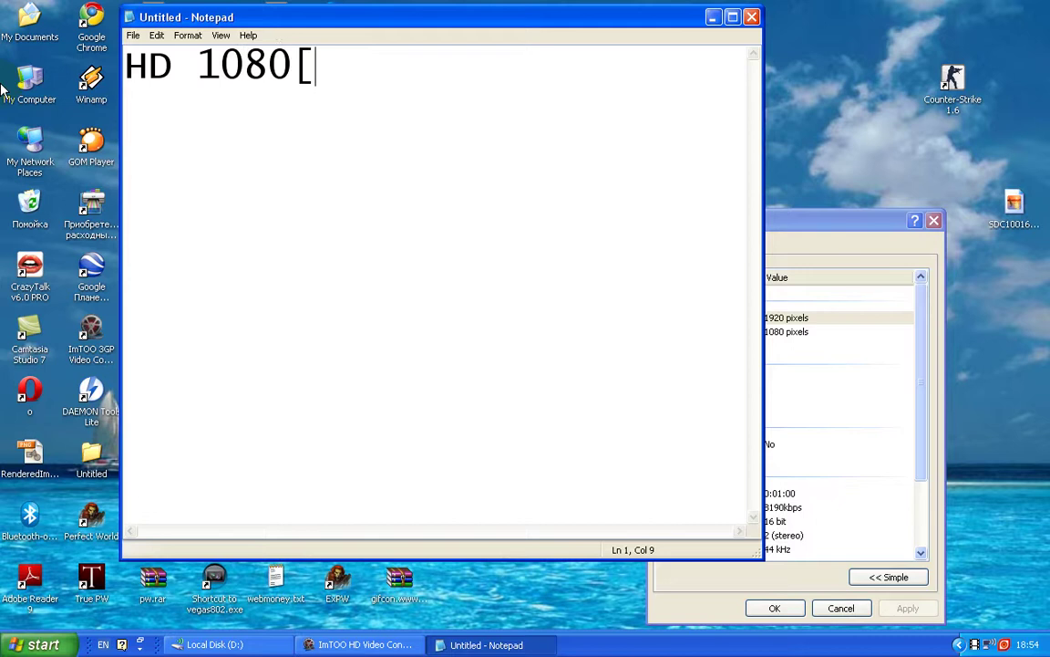
text(p 30,b)
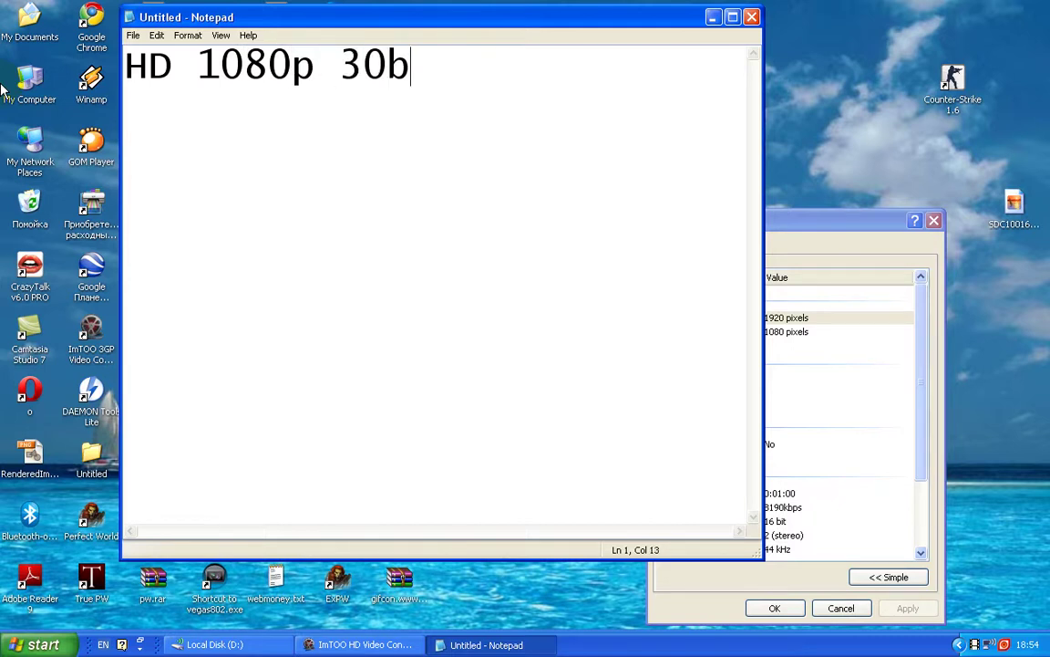
key(BackSpace)
text(,b)
key(BackSpace)
key(BackSpace)
text(mb!)
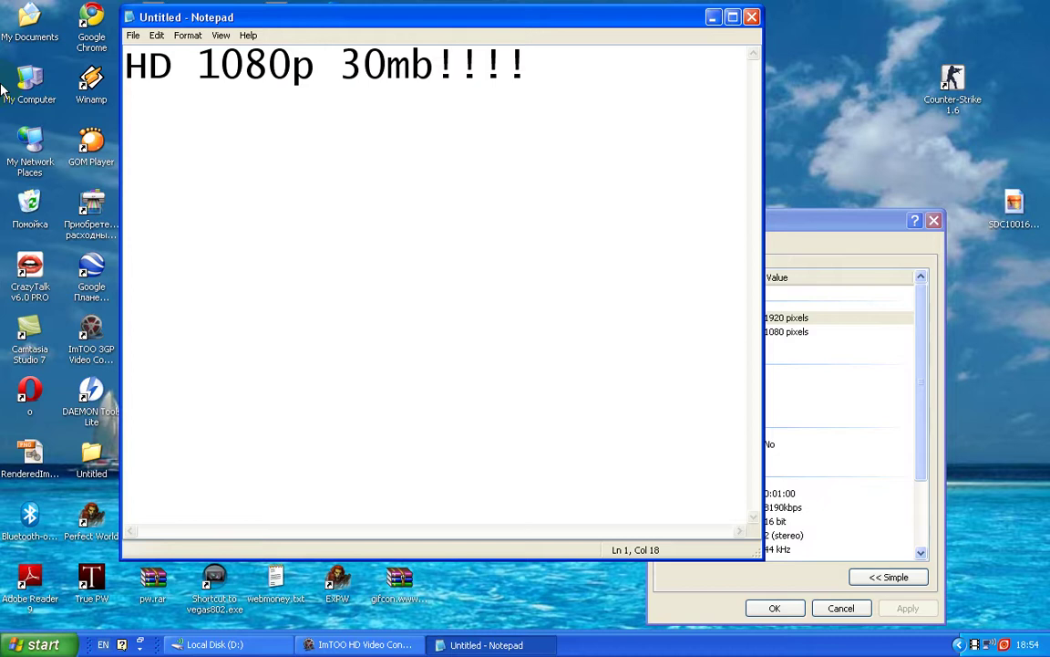
text(!!)
- Clear the Notepad note and write "Thx for watching!Do not forget to subscribe!Its important"
key(BackSpace)
key(BackSpace)
key(BackSpace)
key(BackSpace)
key(BackSpace)
key(BackSpace)
key(BackSpace)
key(BackSpace)
key(BackSpace)
key(BackSpace)
key(BackSpace)
key(BackSpace)
key(BackSpace)
key(BackSpace)
key(BackSpace)
key(BackSpace)
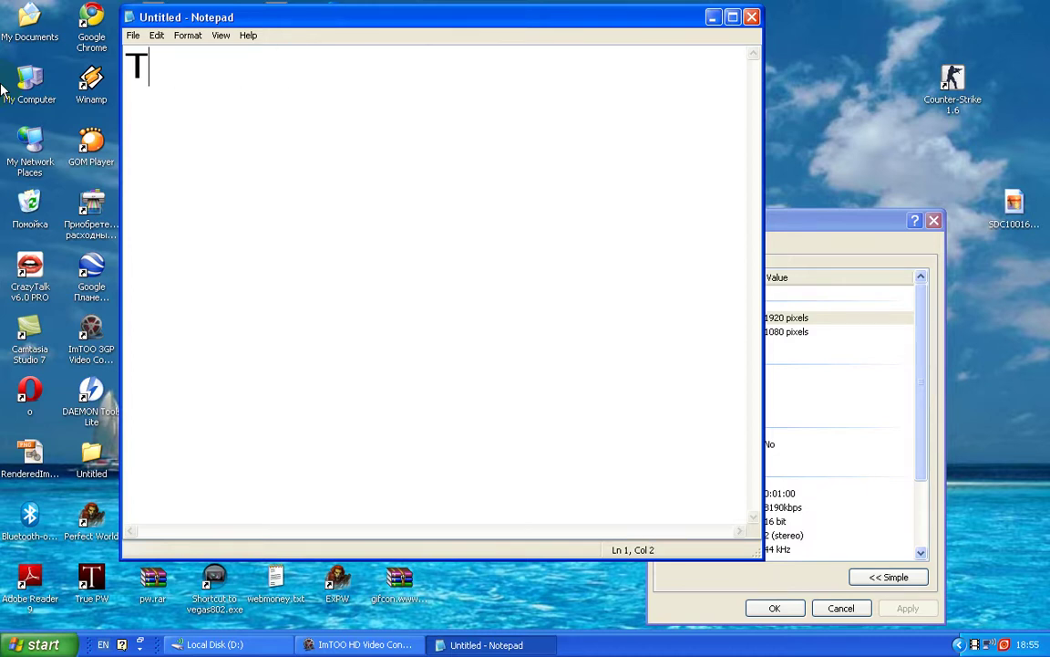
text(Thx for w)
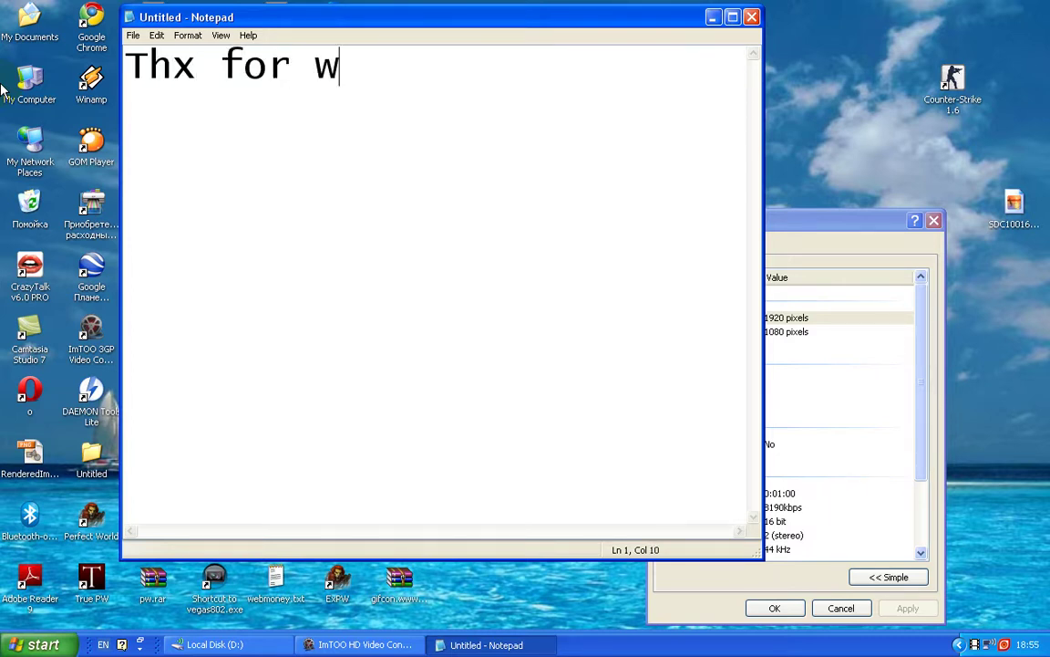
text(atchin)
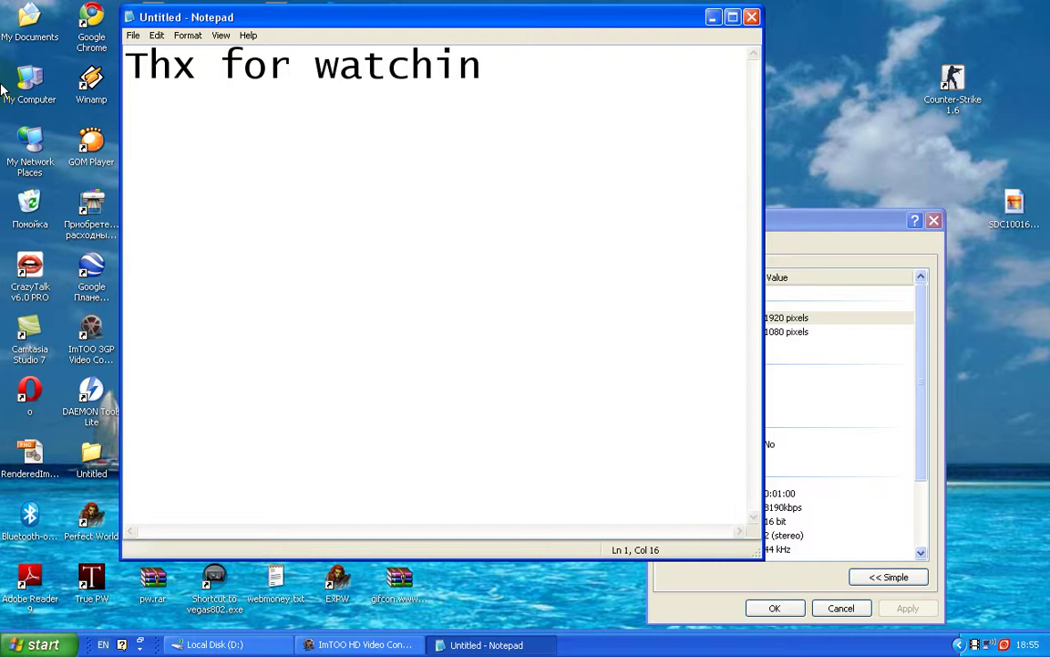
text(g!Do no)
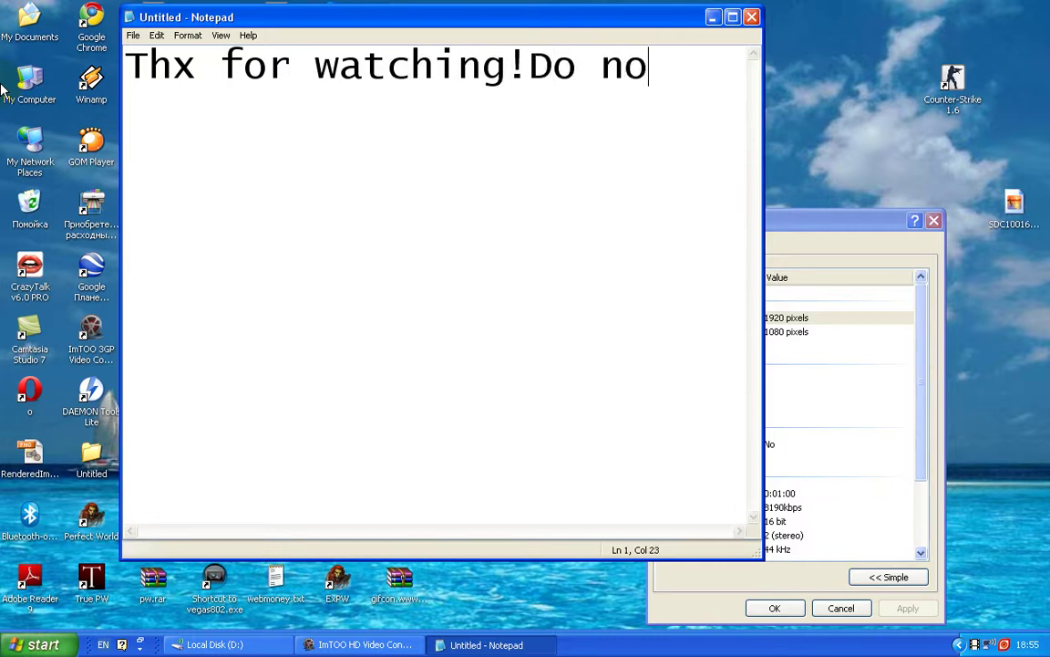
text(t forge)
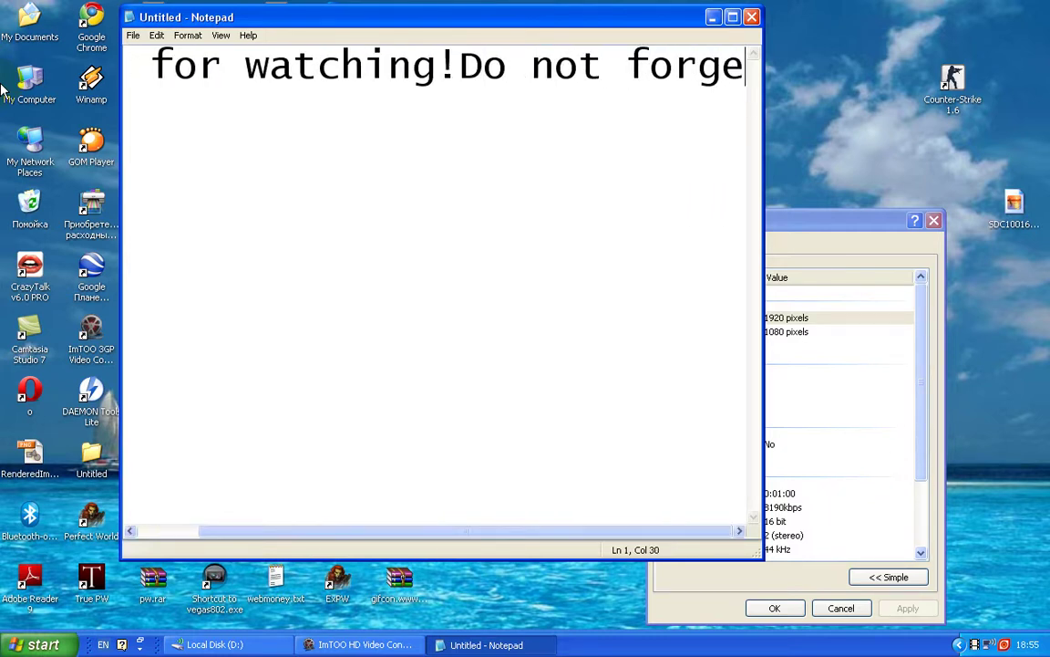
text(t to subs)
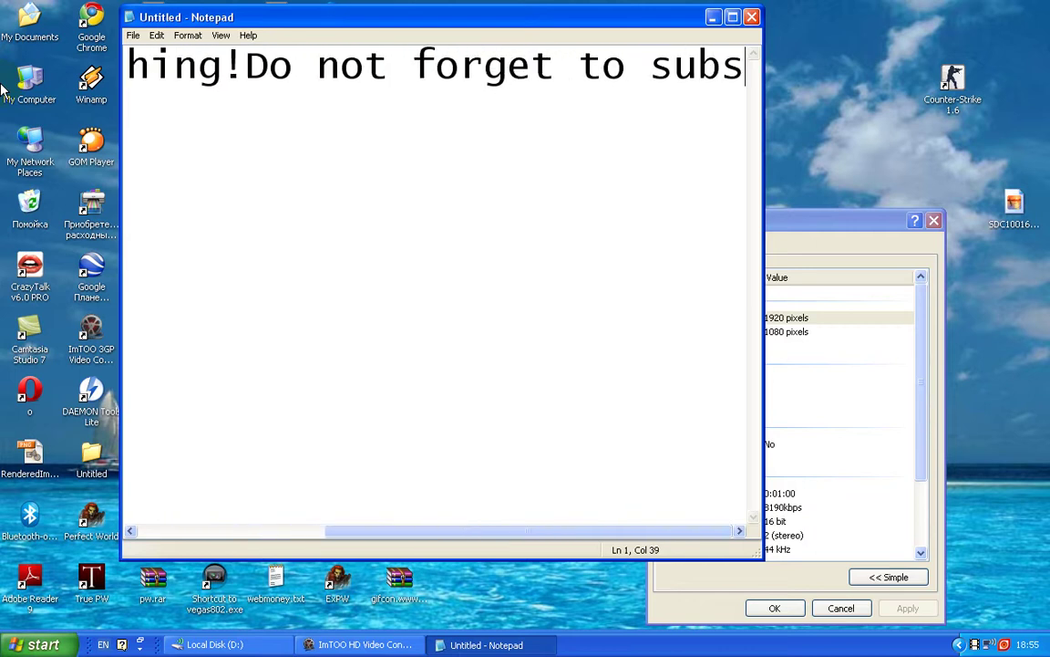
text(cribe!I)
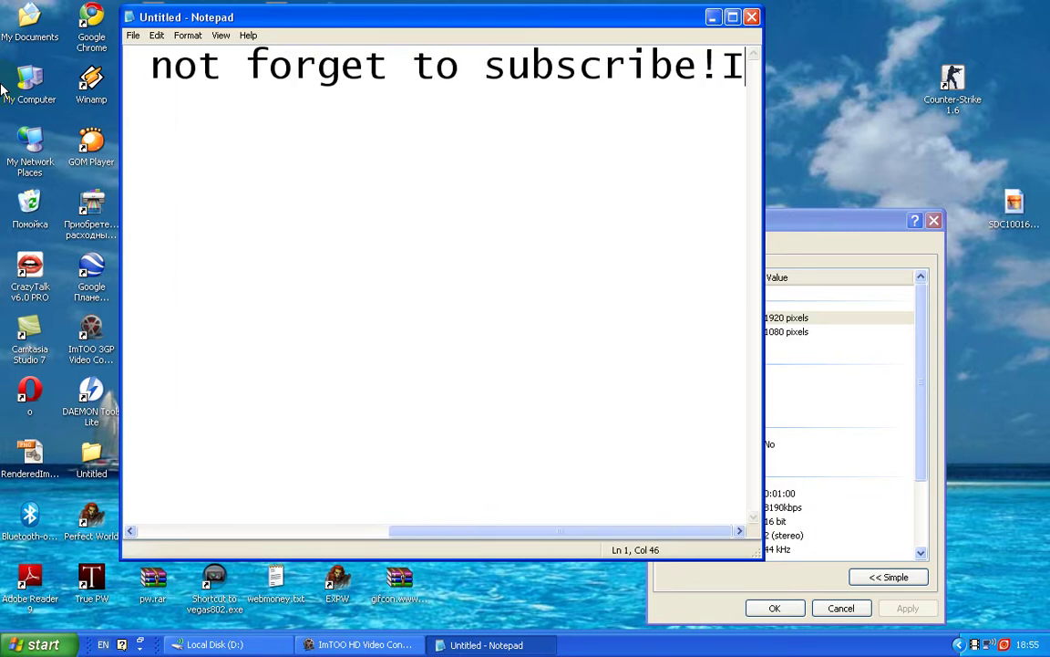
text(ts important)
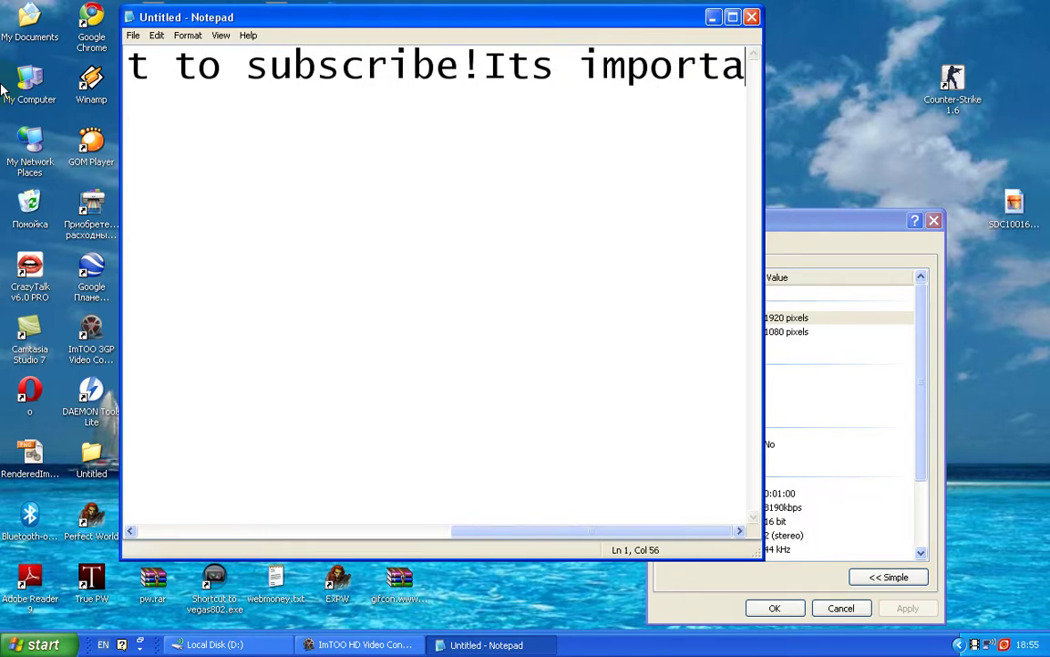